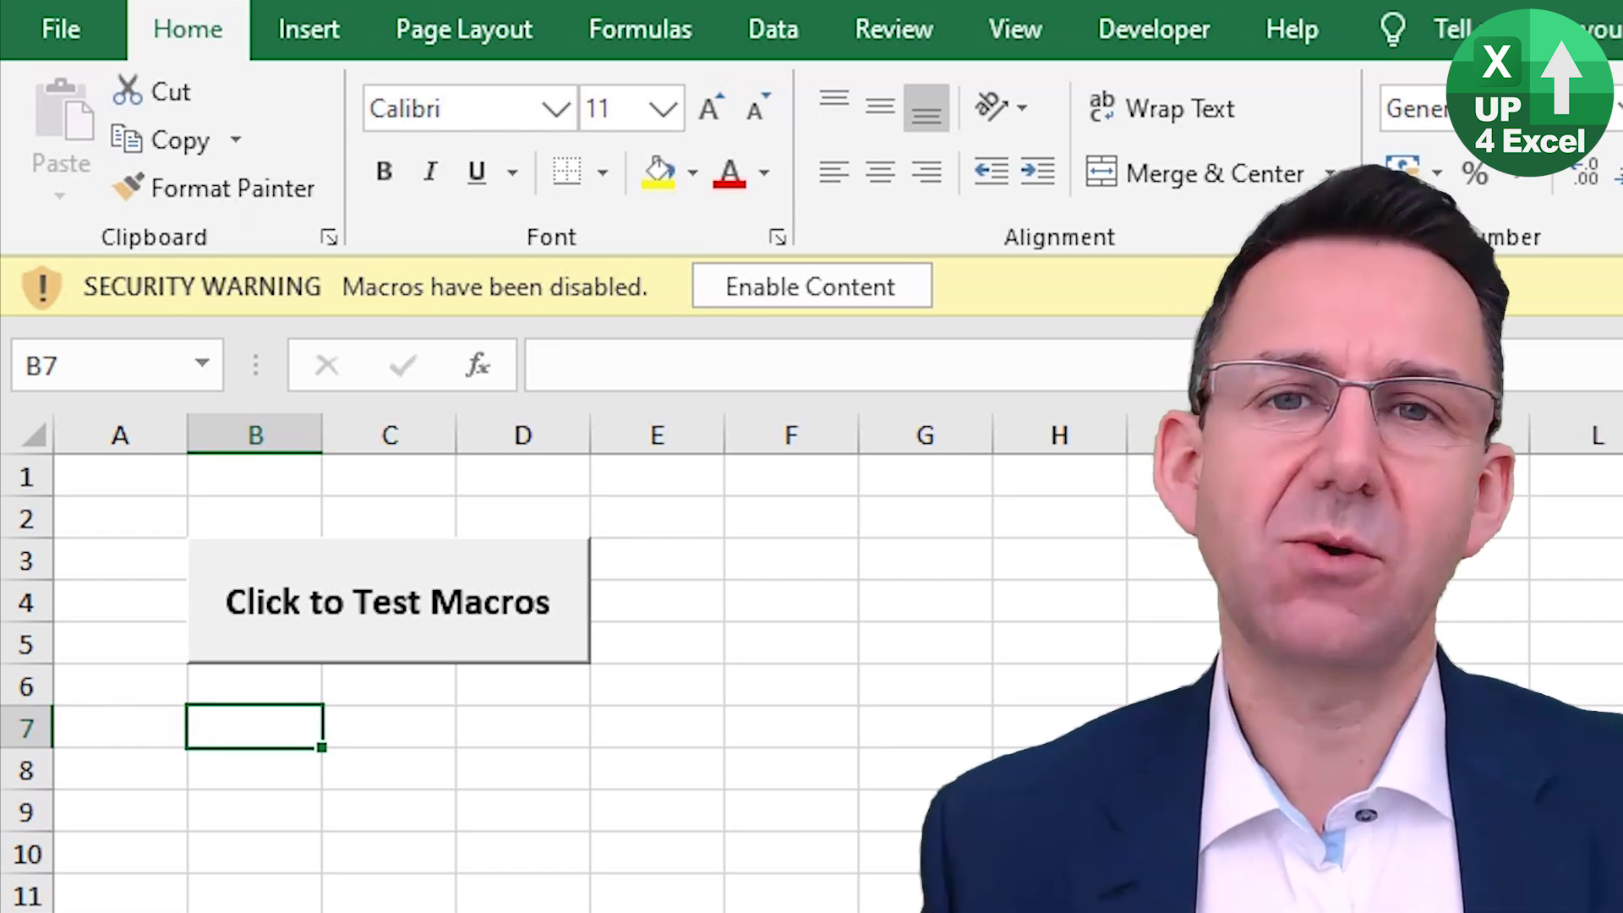
Step: Enable the workbook's blocked macros, run the test macro button, and dismiss its greeting message
click(846, 282)
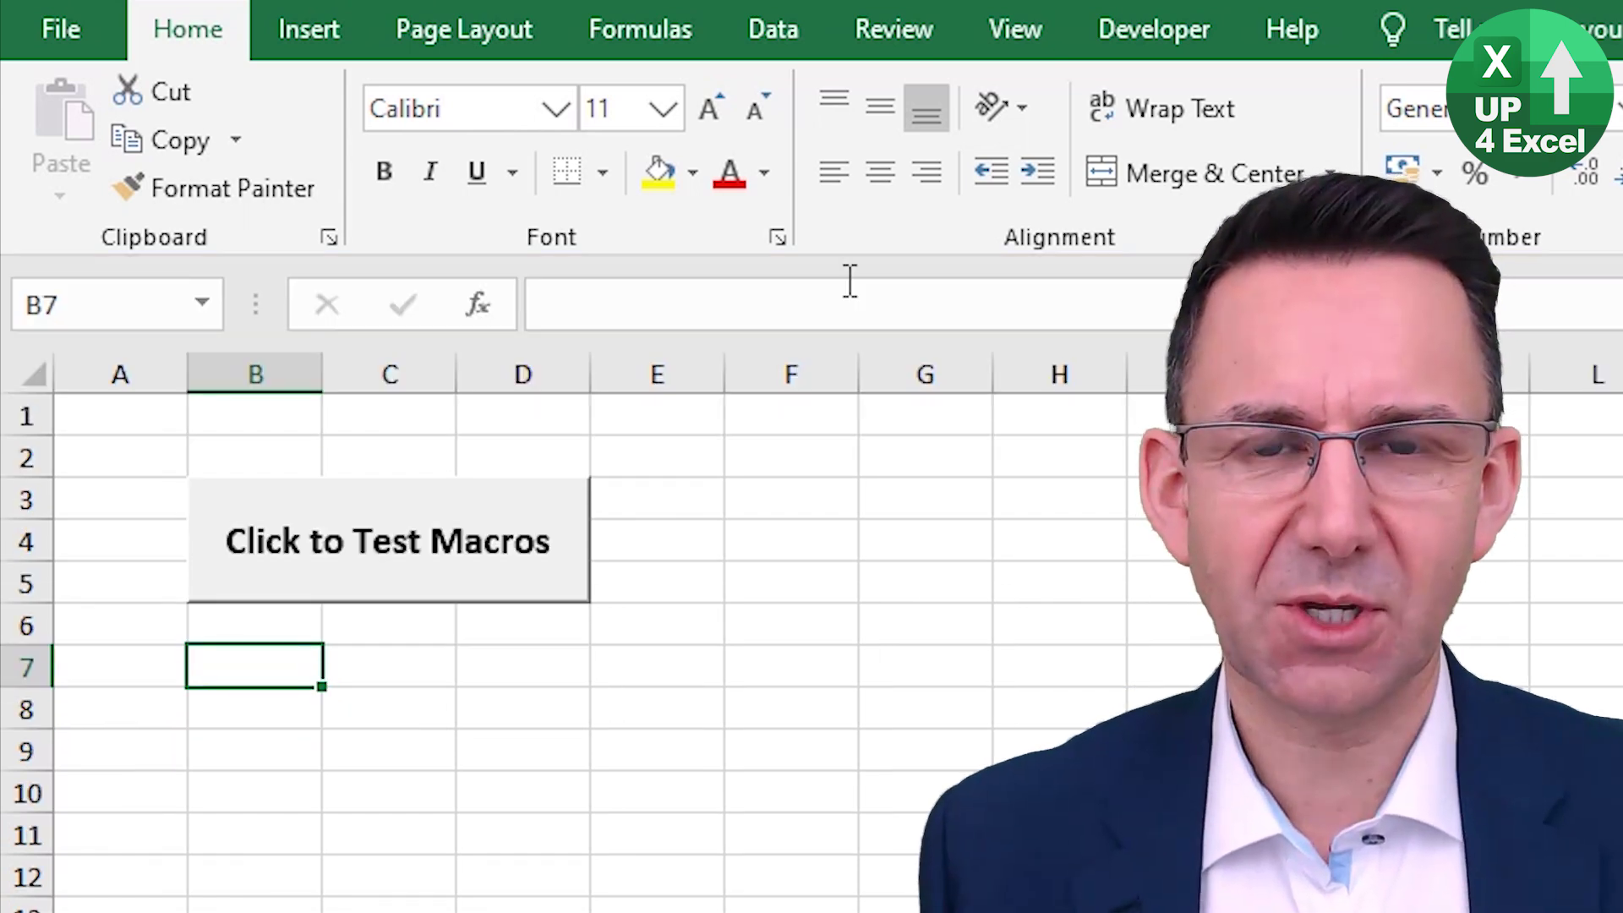
click(414, 543)
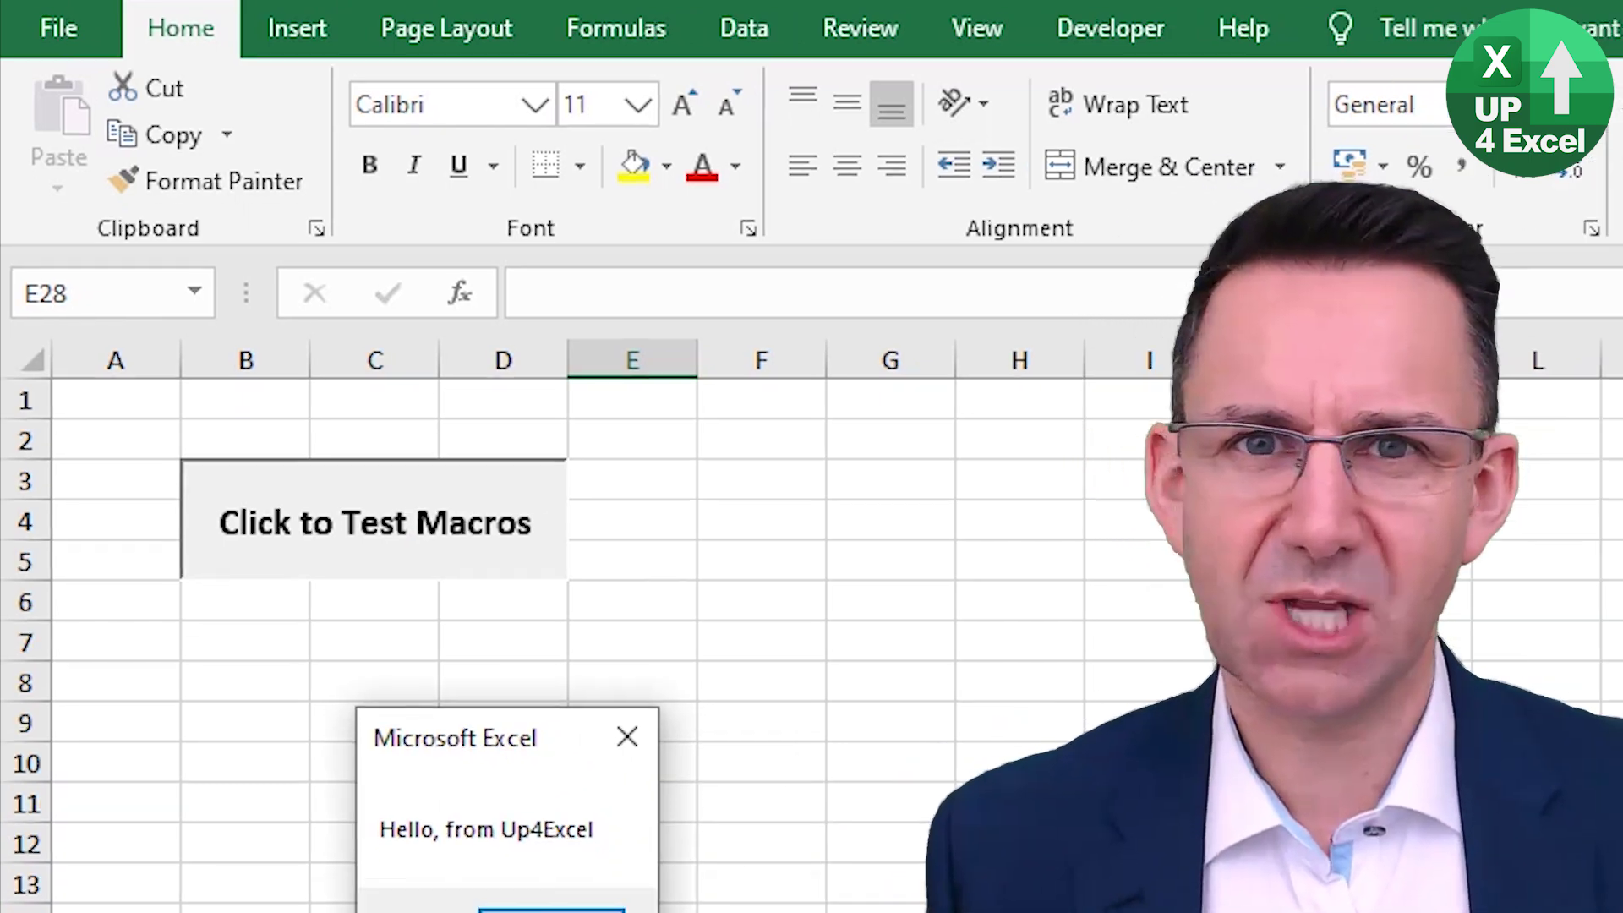
click(342, 594)
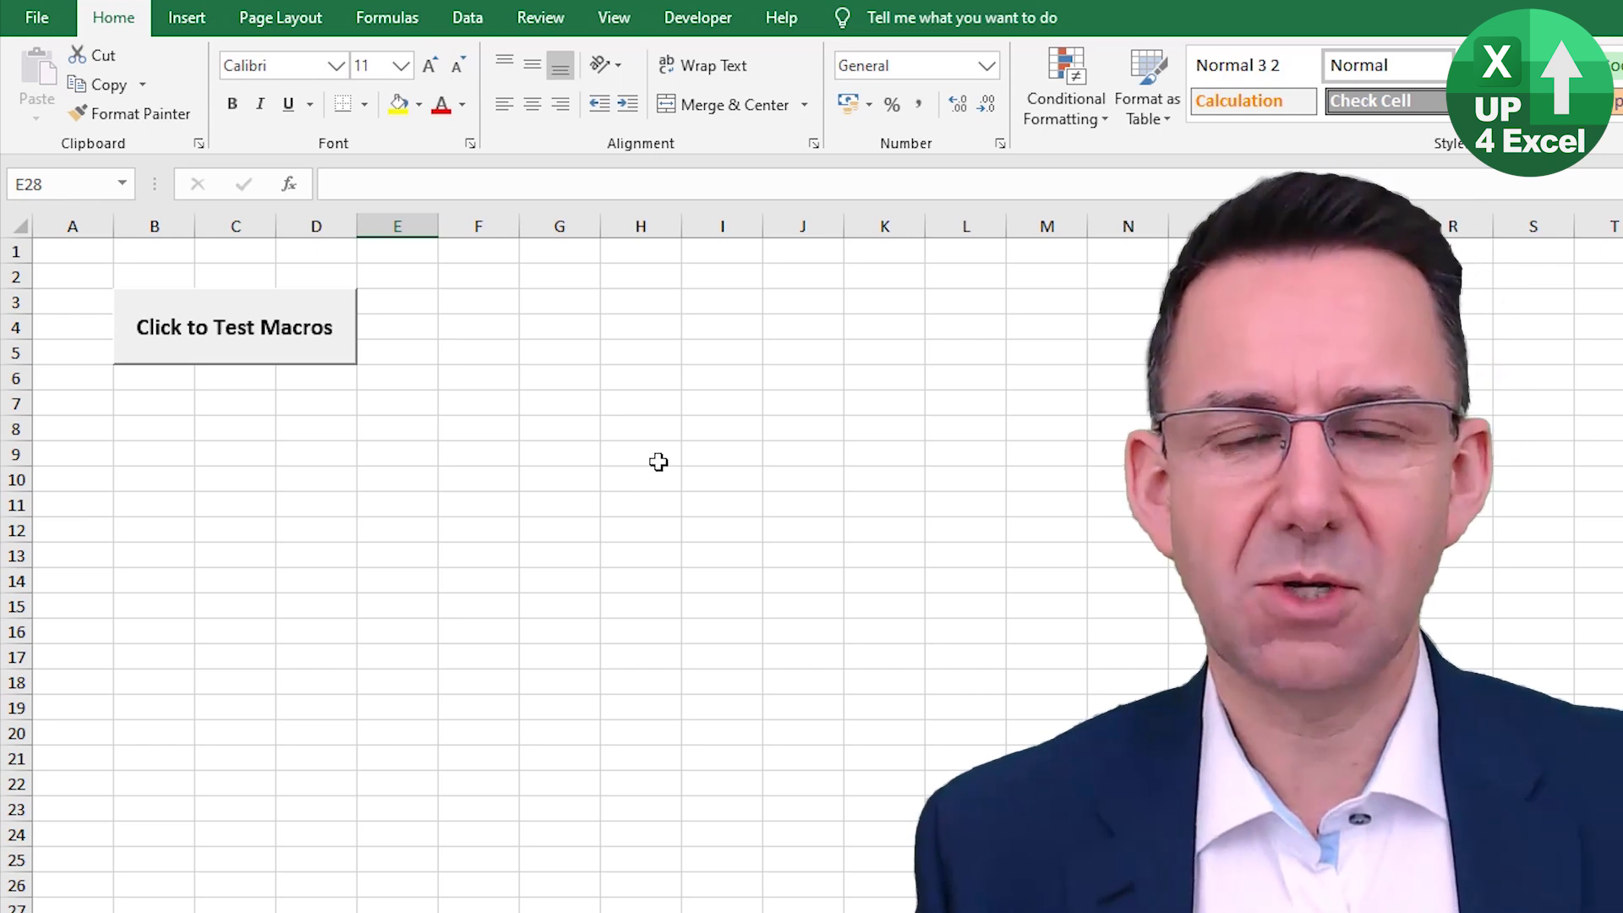
Step: Close the macro workbook and open Trust Center Settings from Excel Options
key(ctrl+w)
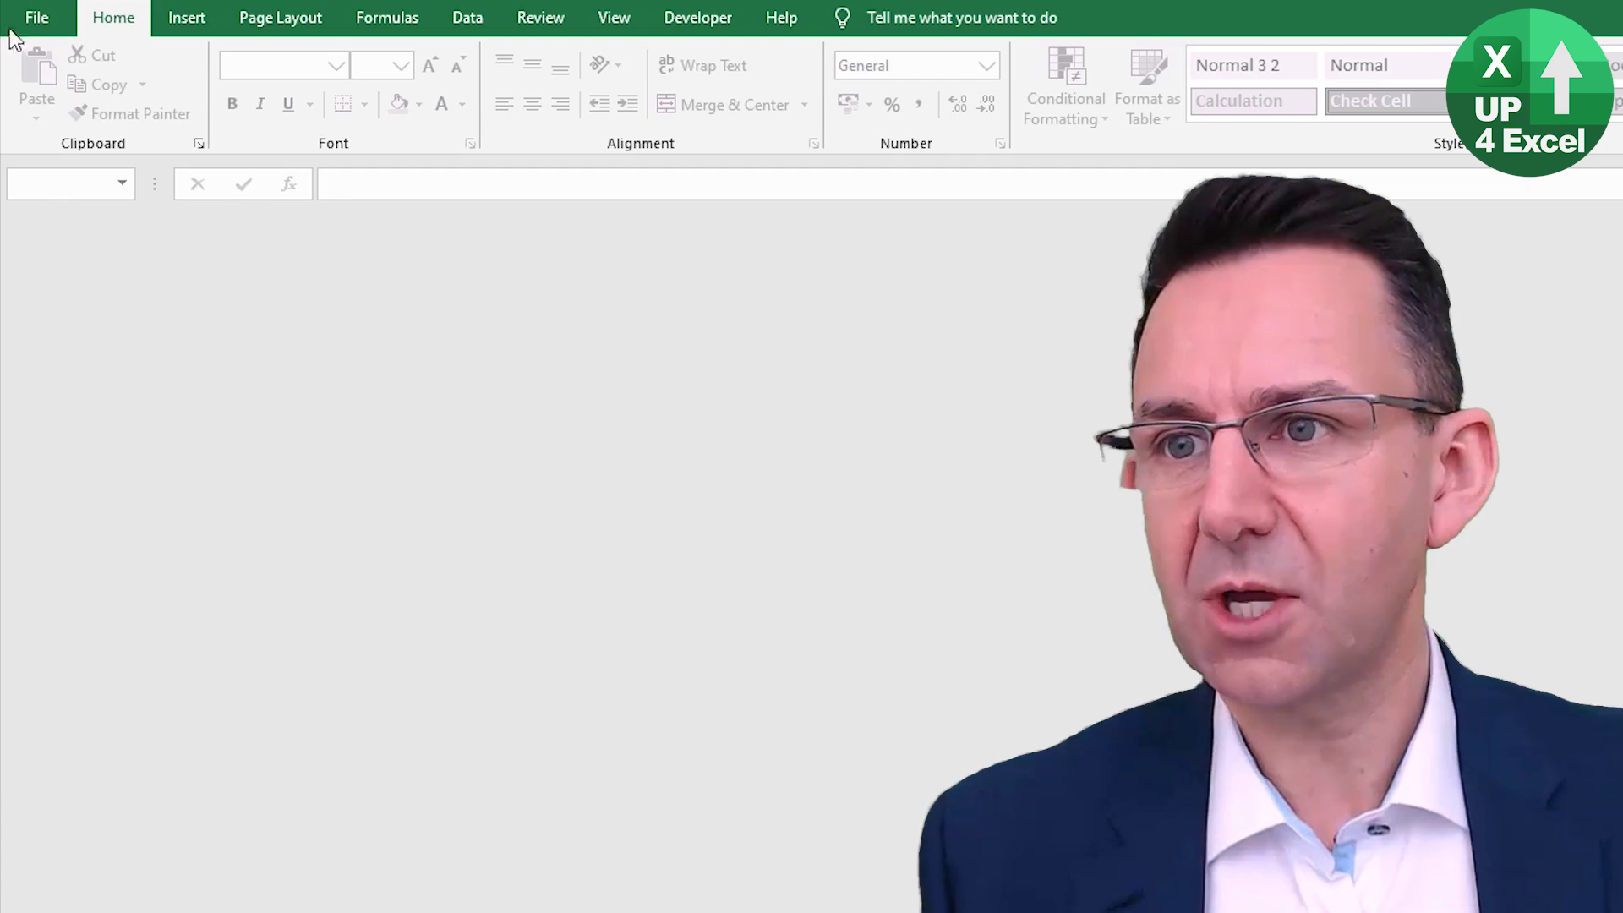
click(37, 20)
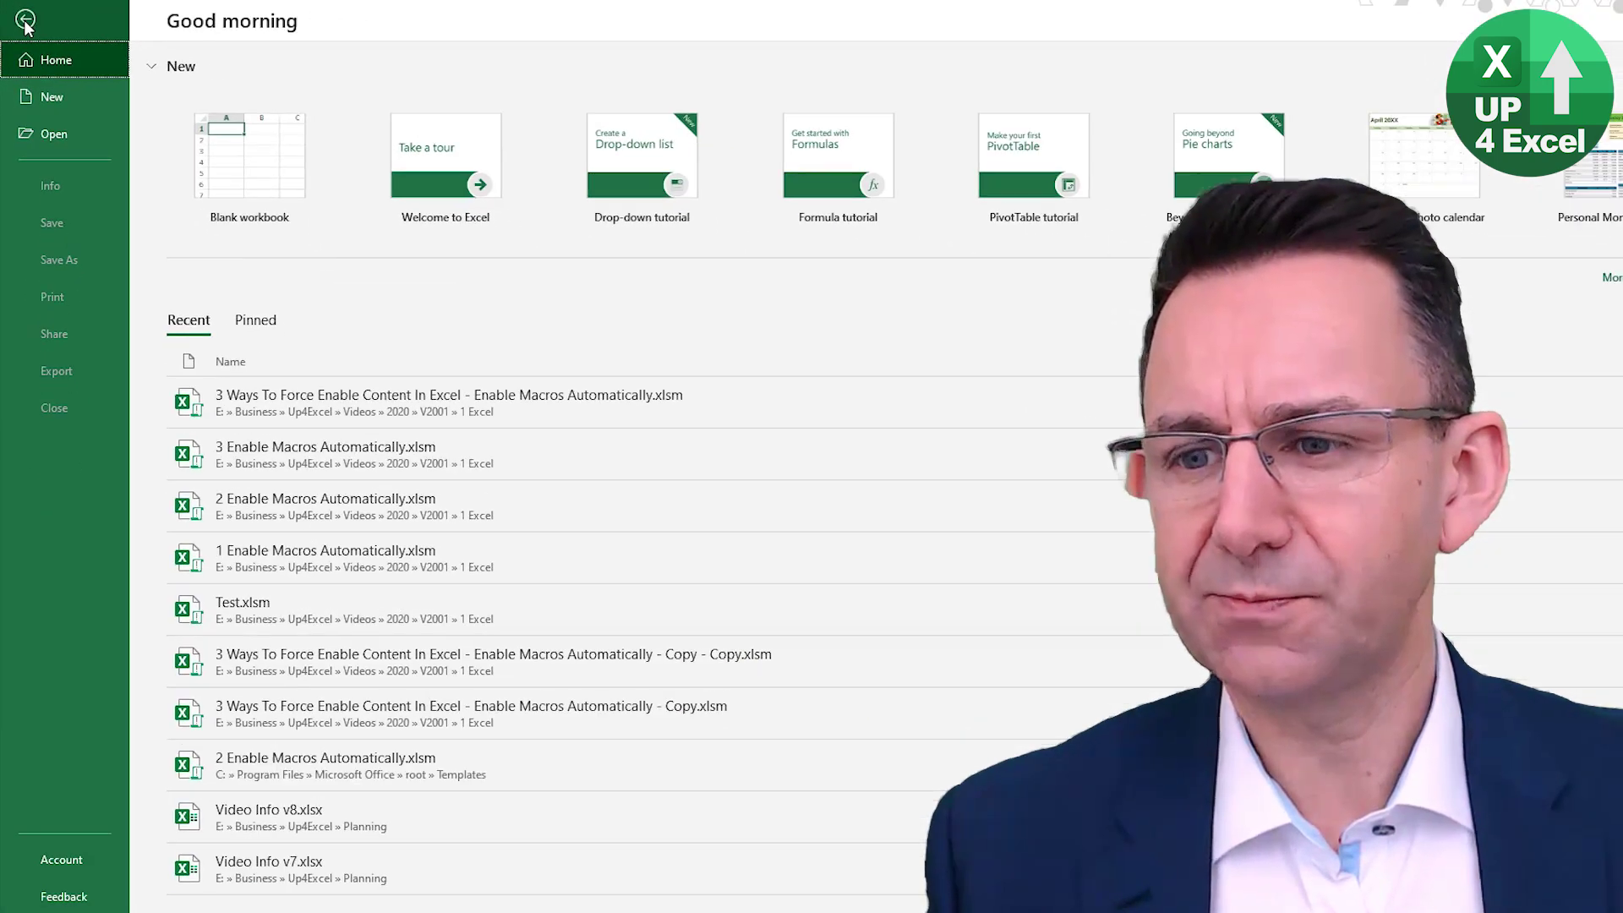
click(71, 898)
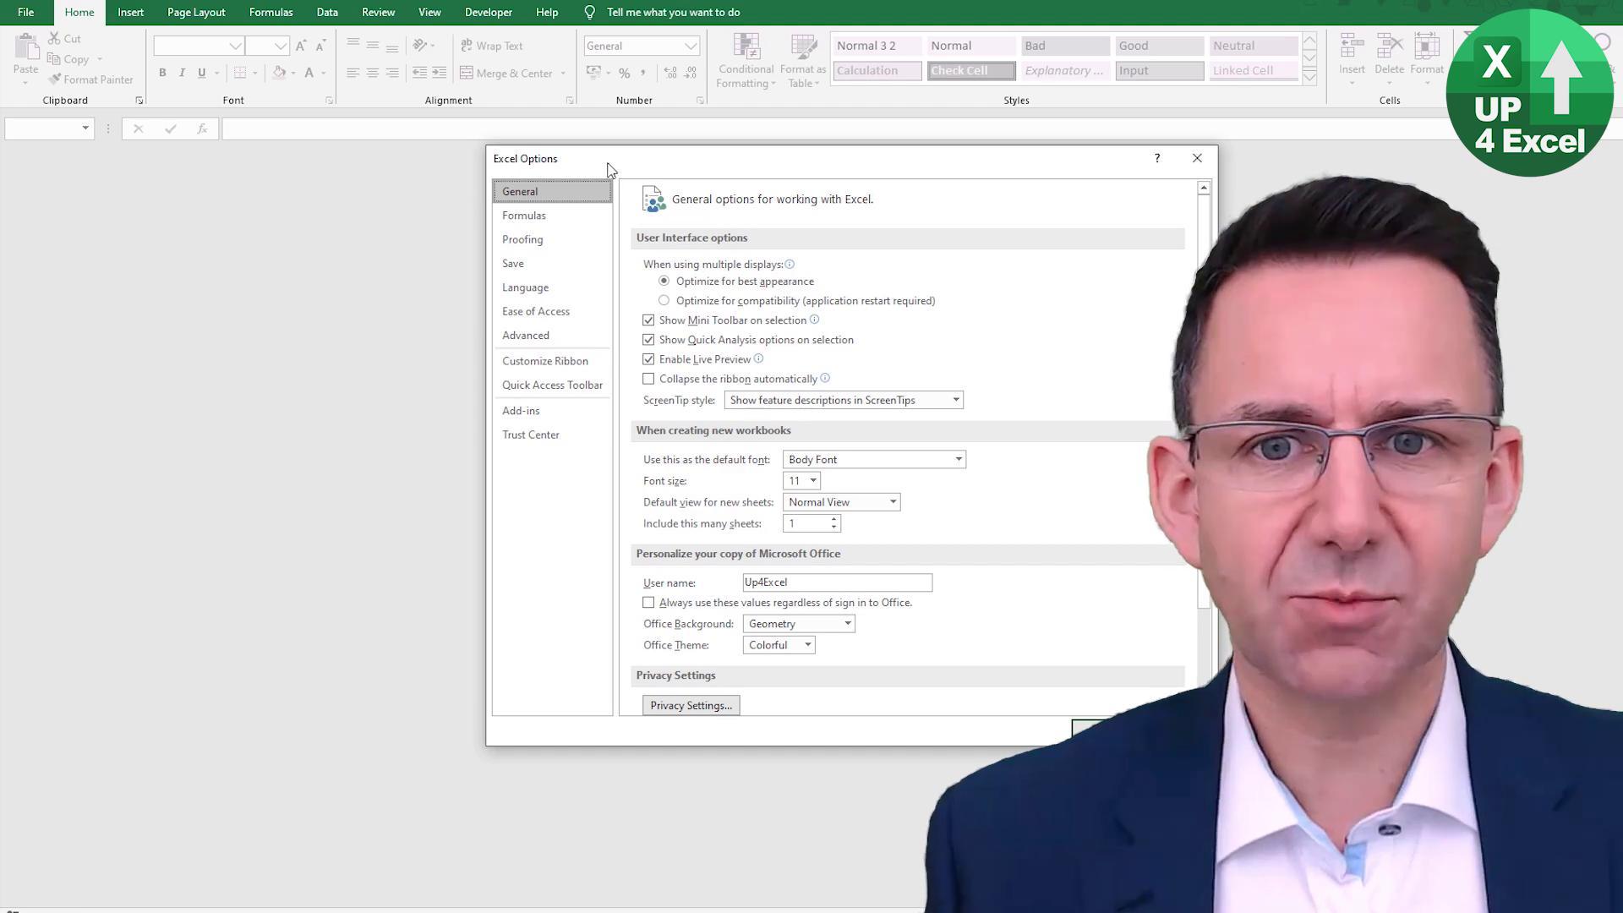
drag(598, 163, 202, 78)
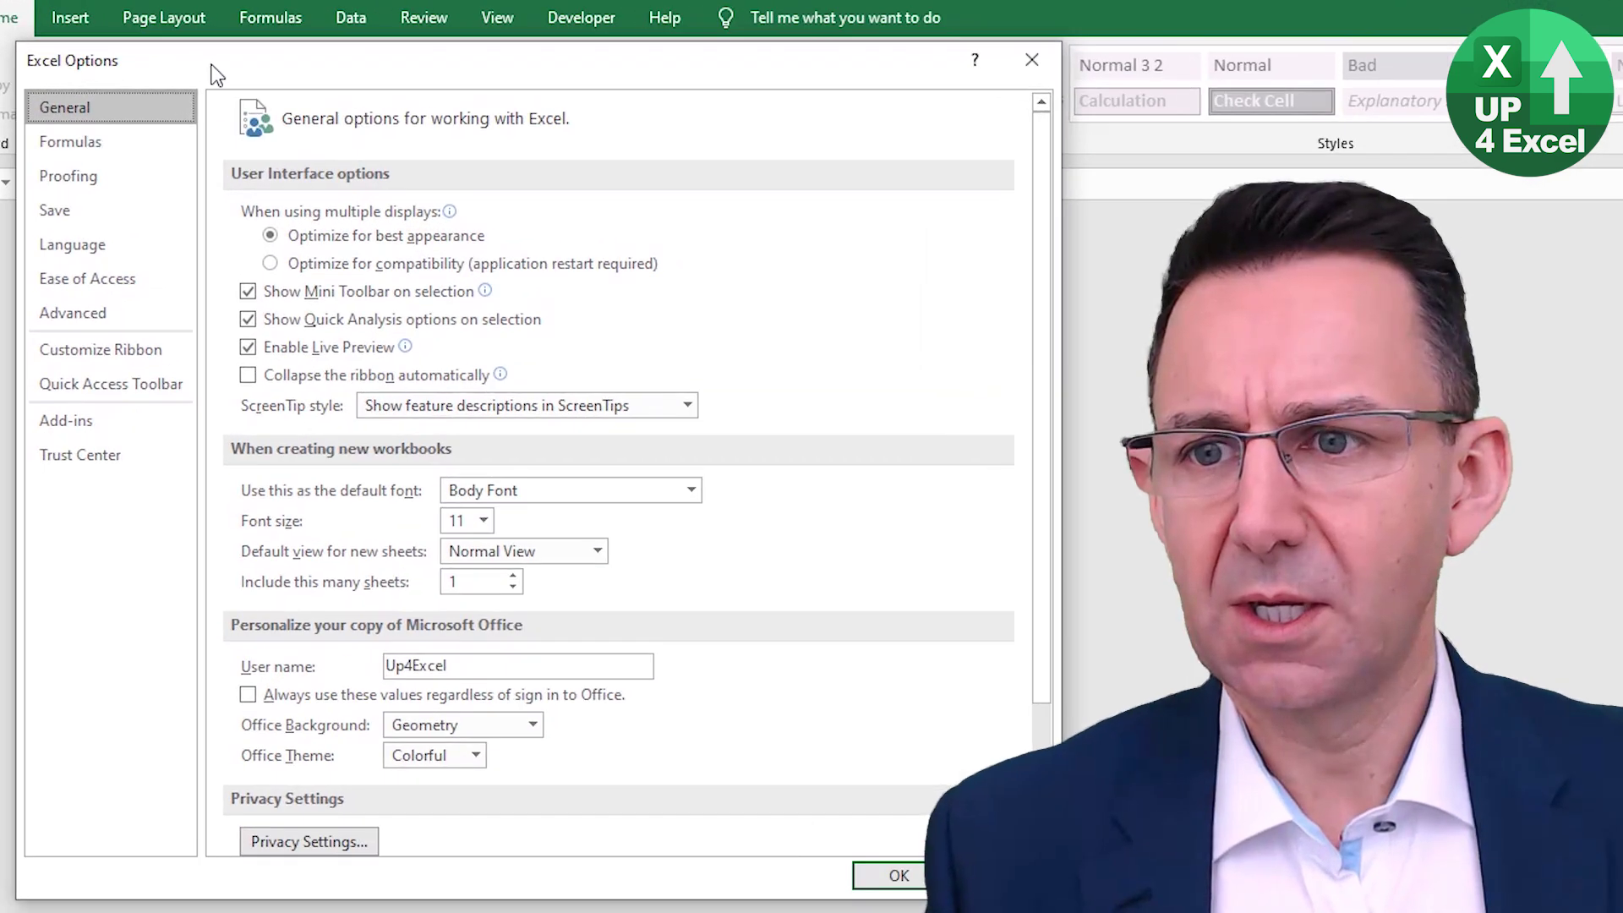
click(133, 476)
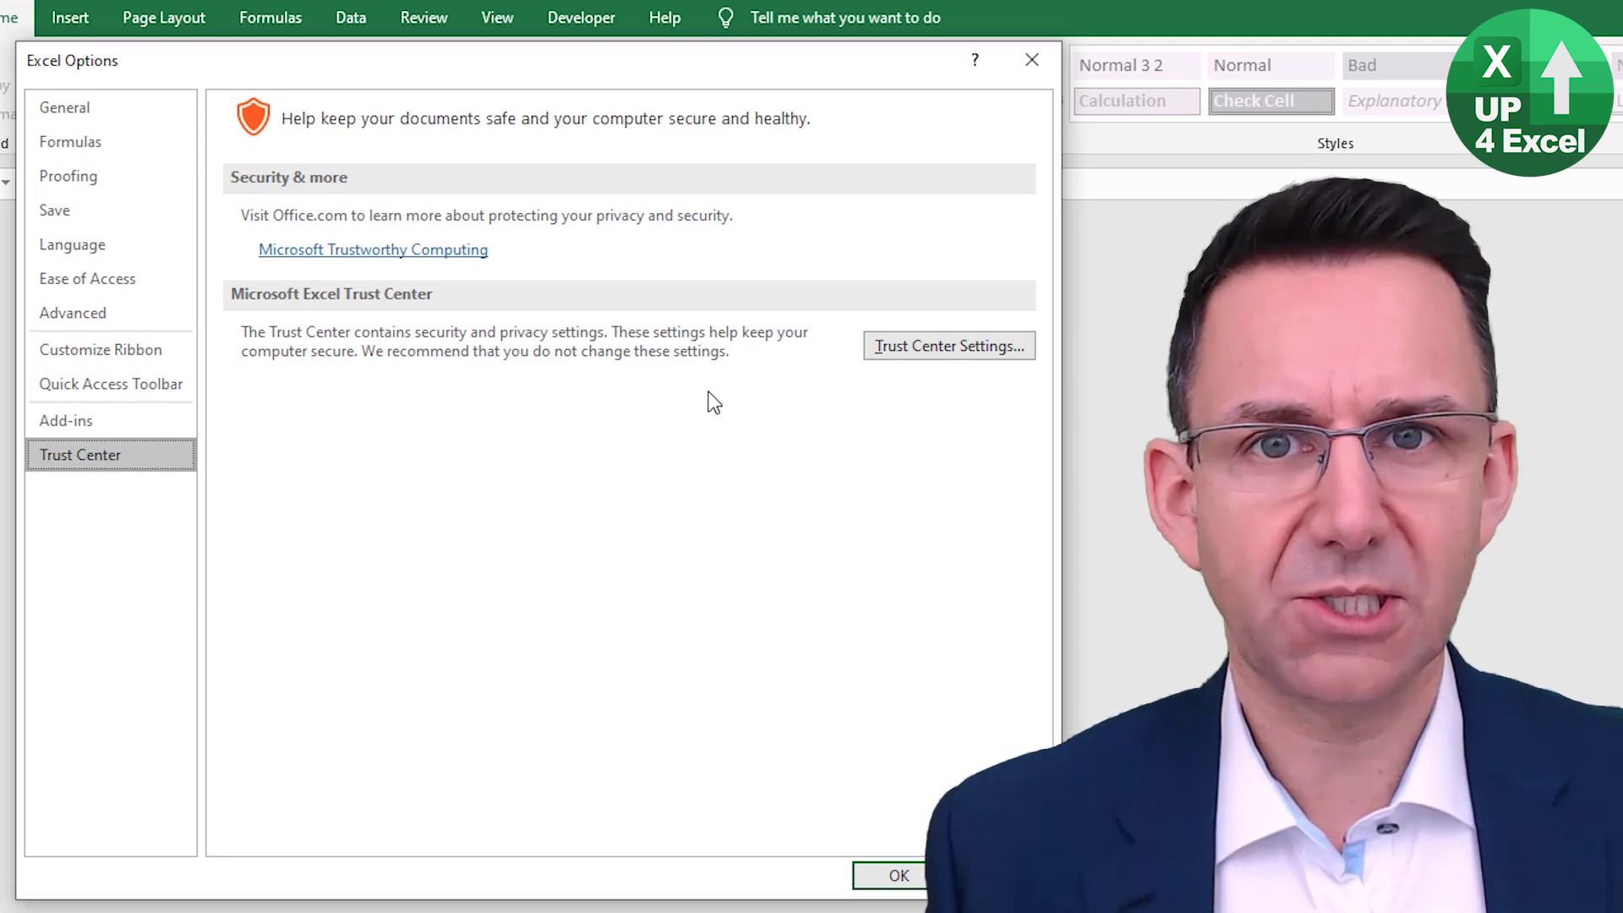
click(919, 361)
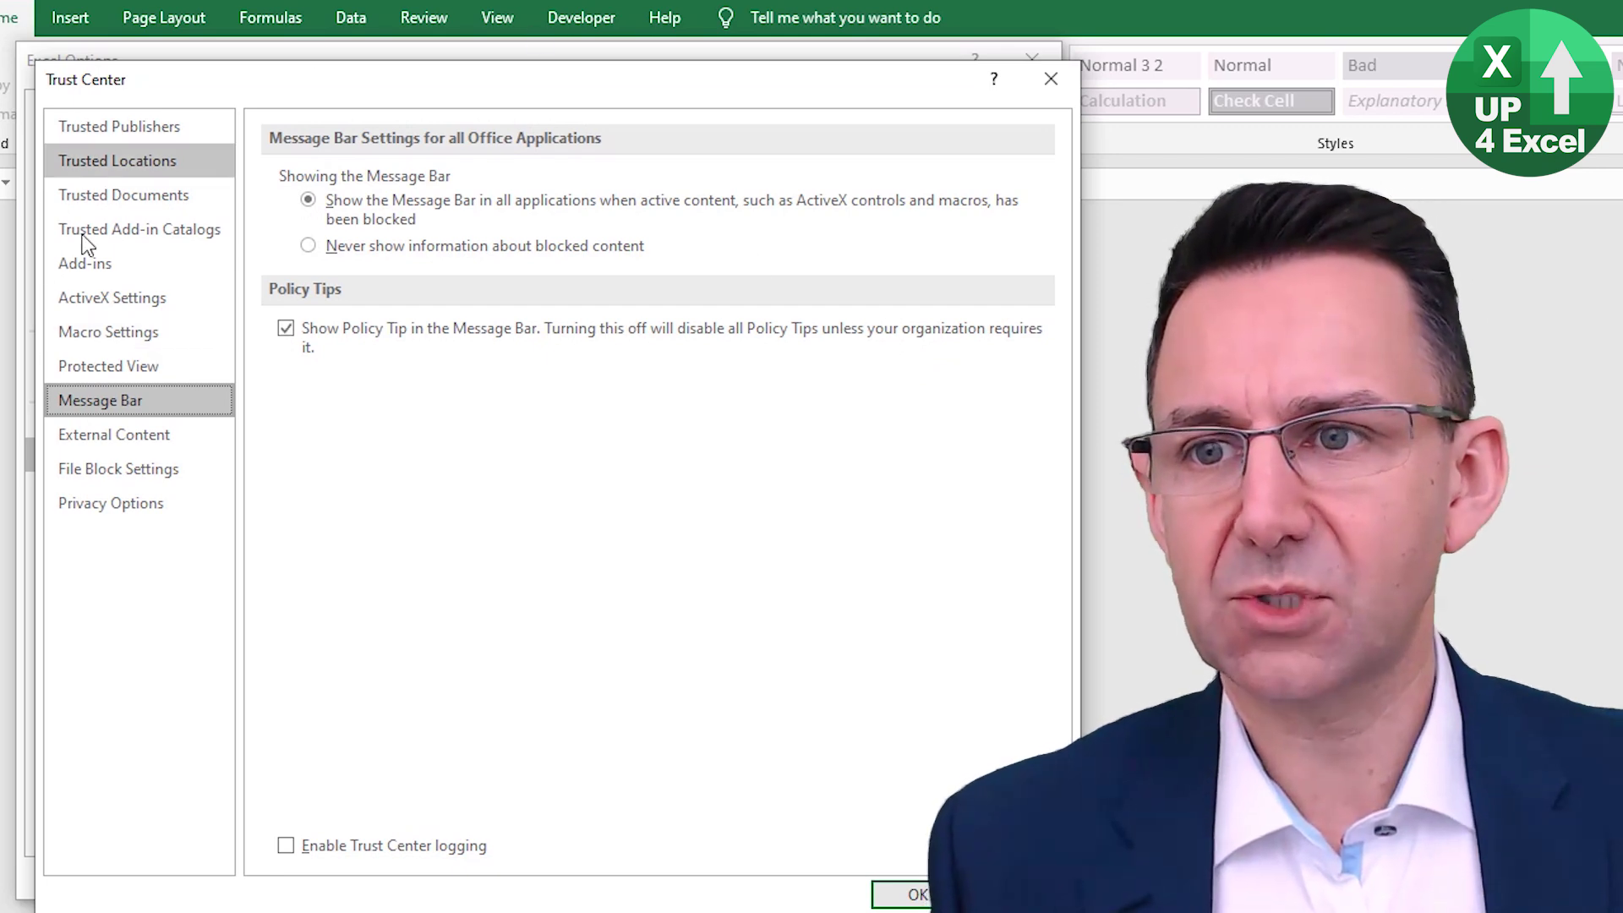
Step: Show the Trust Center's Macro Settings and try the signed-only and enable-all macro options
click(110, 334)
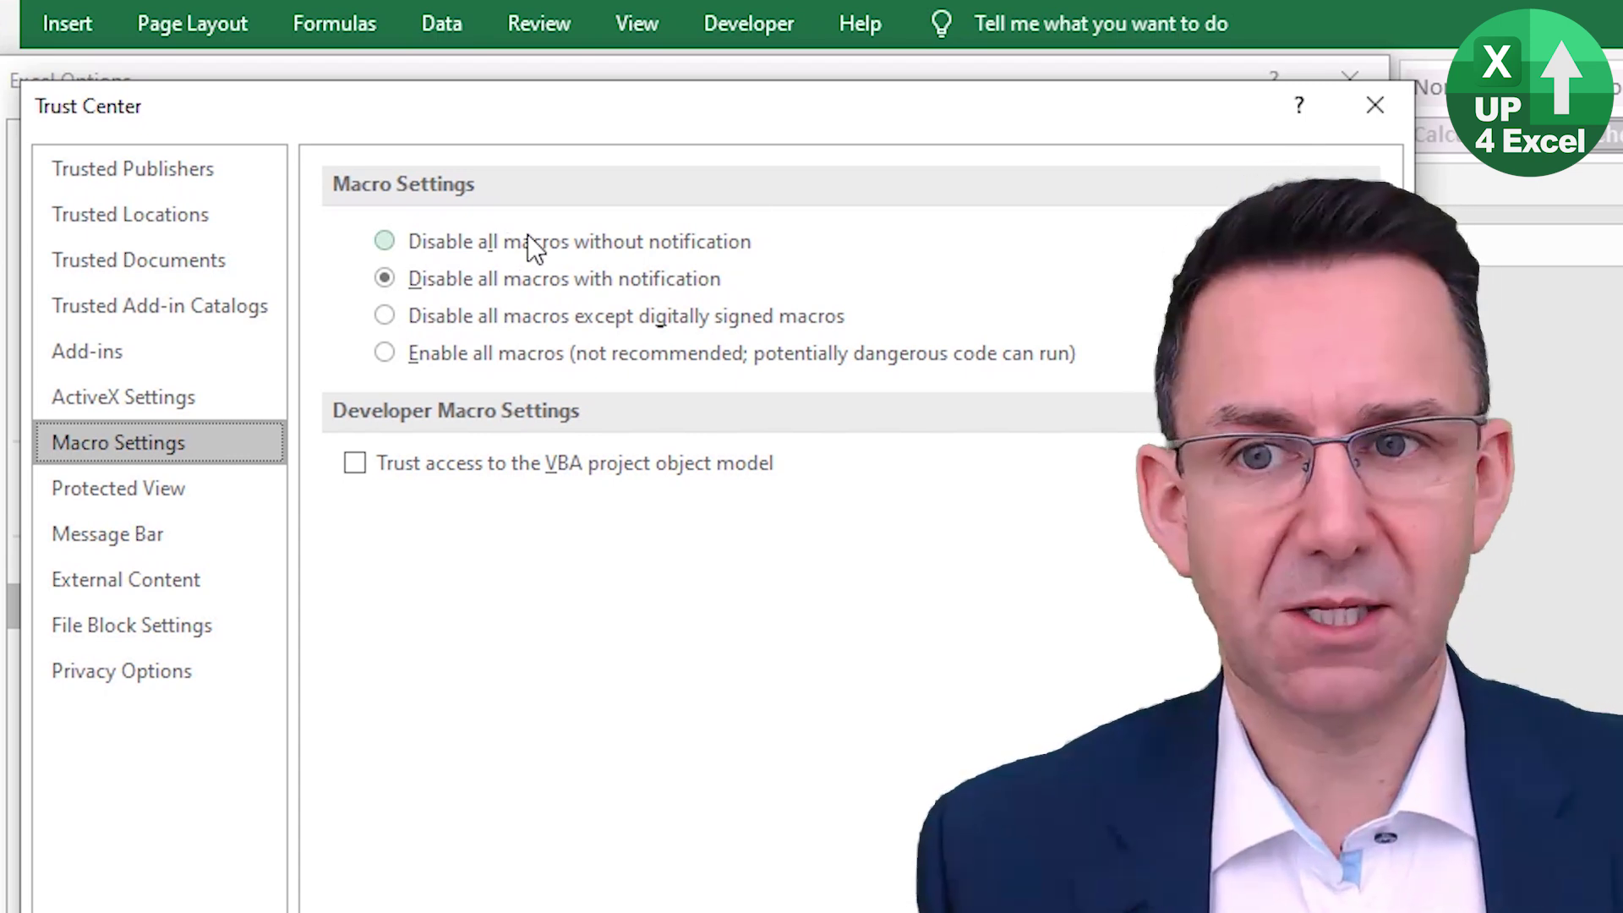
click(469, 317)
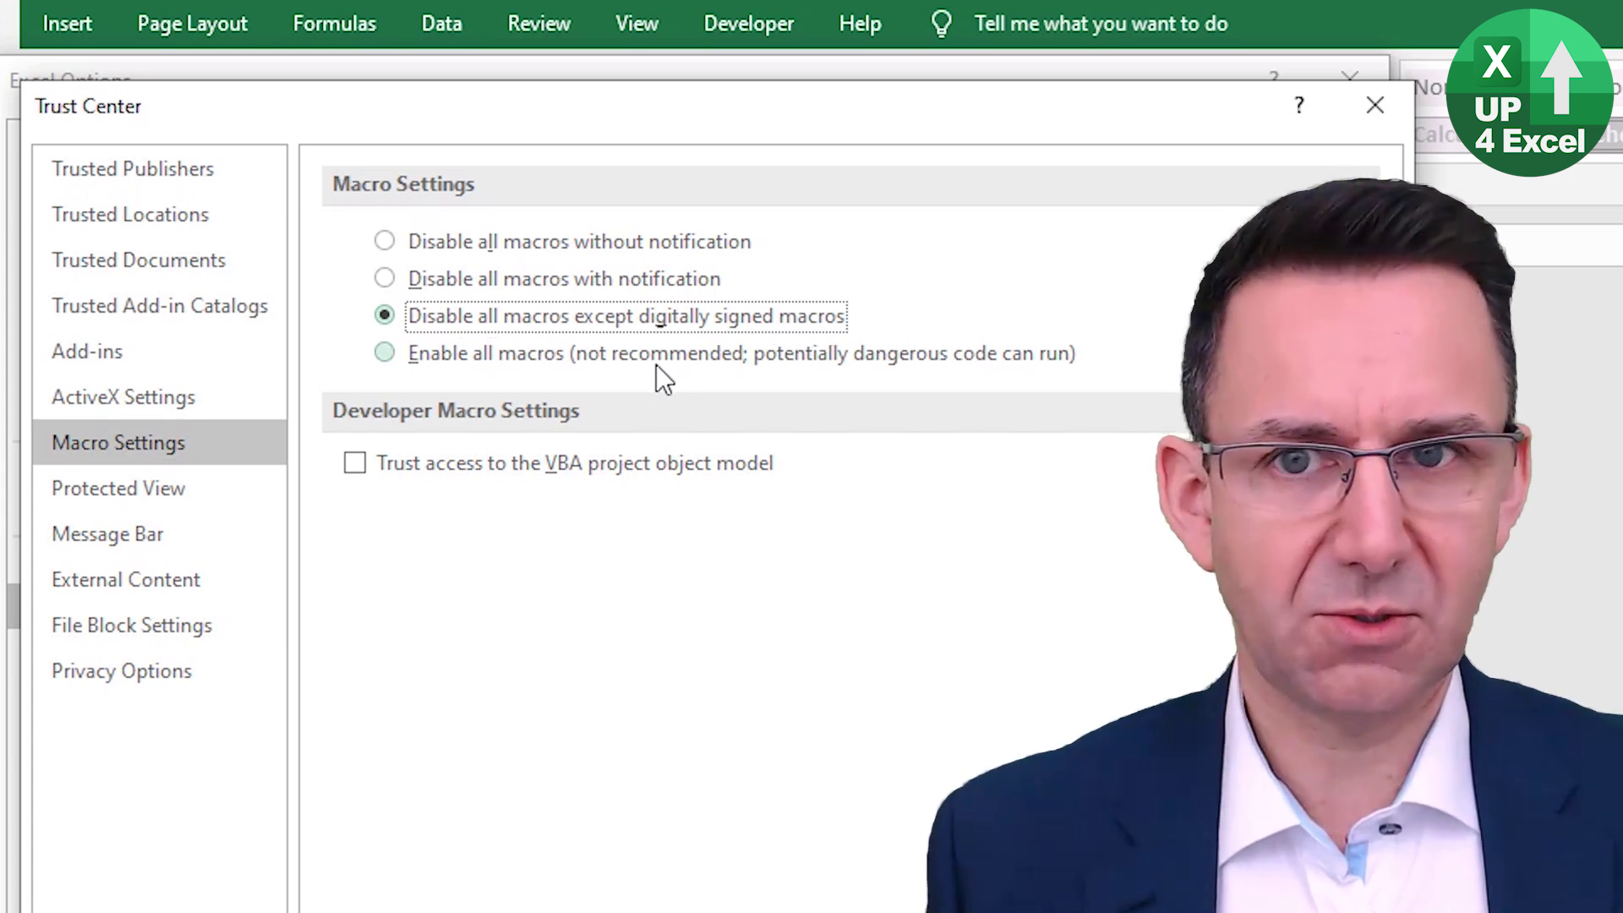
click(387, 353)
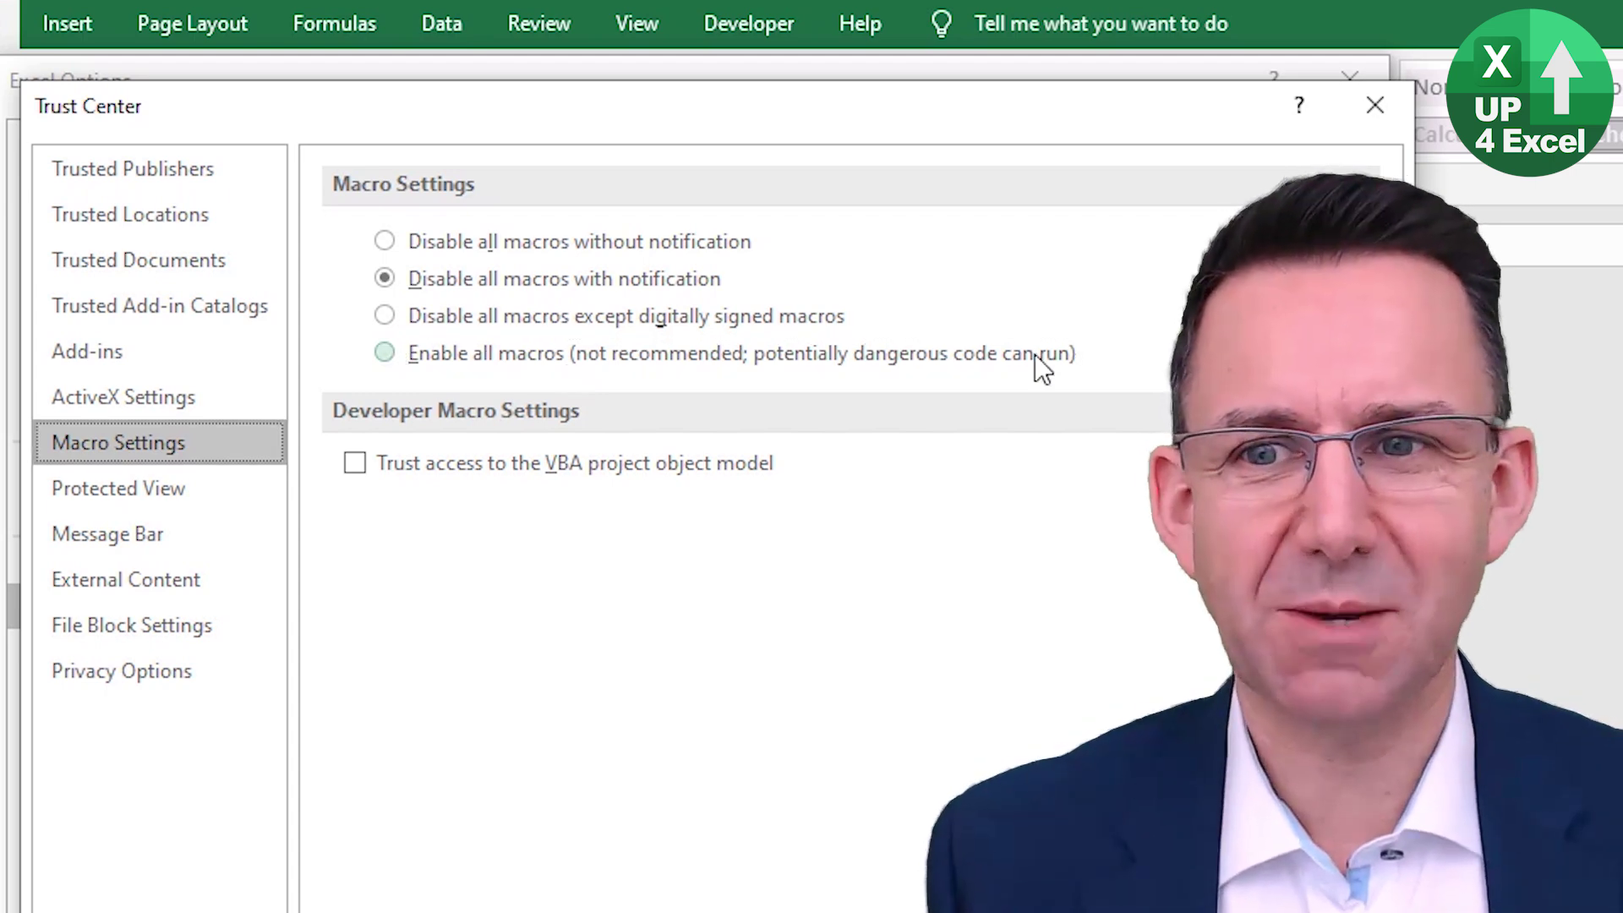
Step: Keep 'Disable all macros with notification' and close Trust Center and Excel Options
click(534, 280)
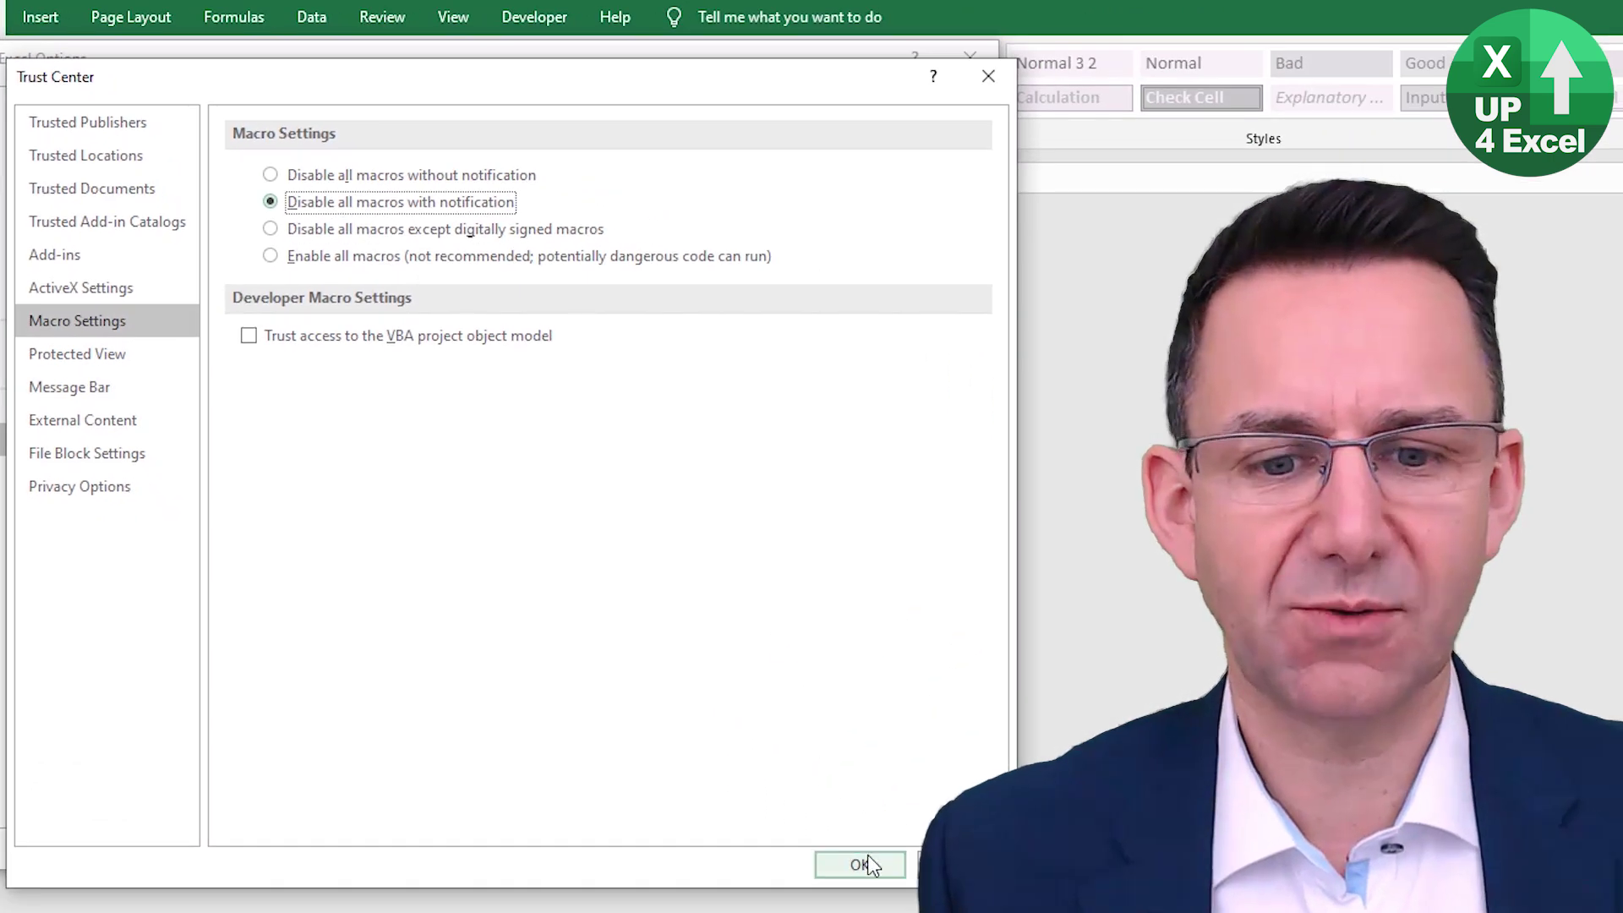
click(866, 857)
click(853, 844)
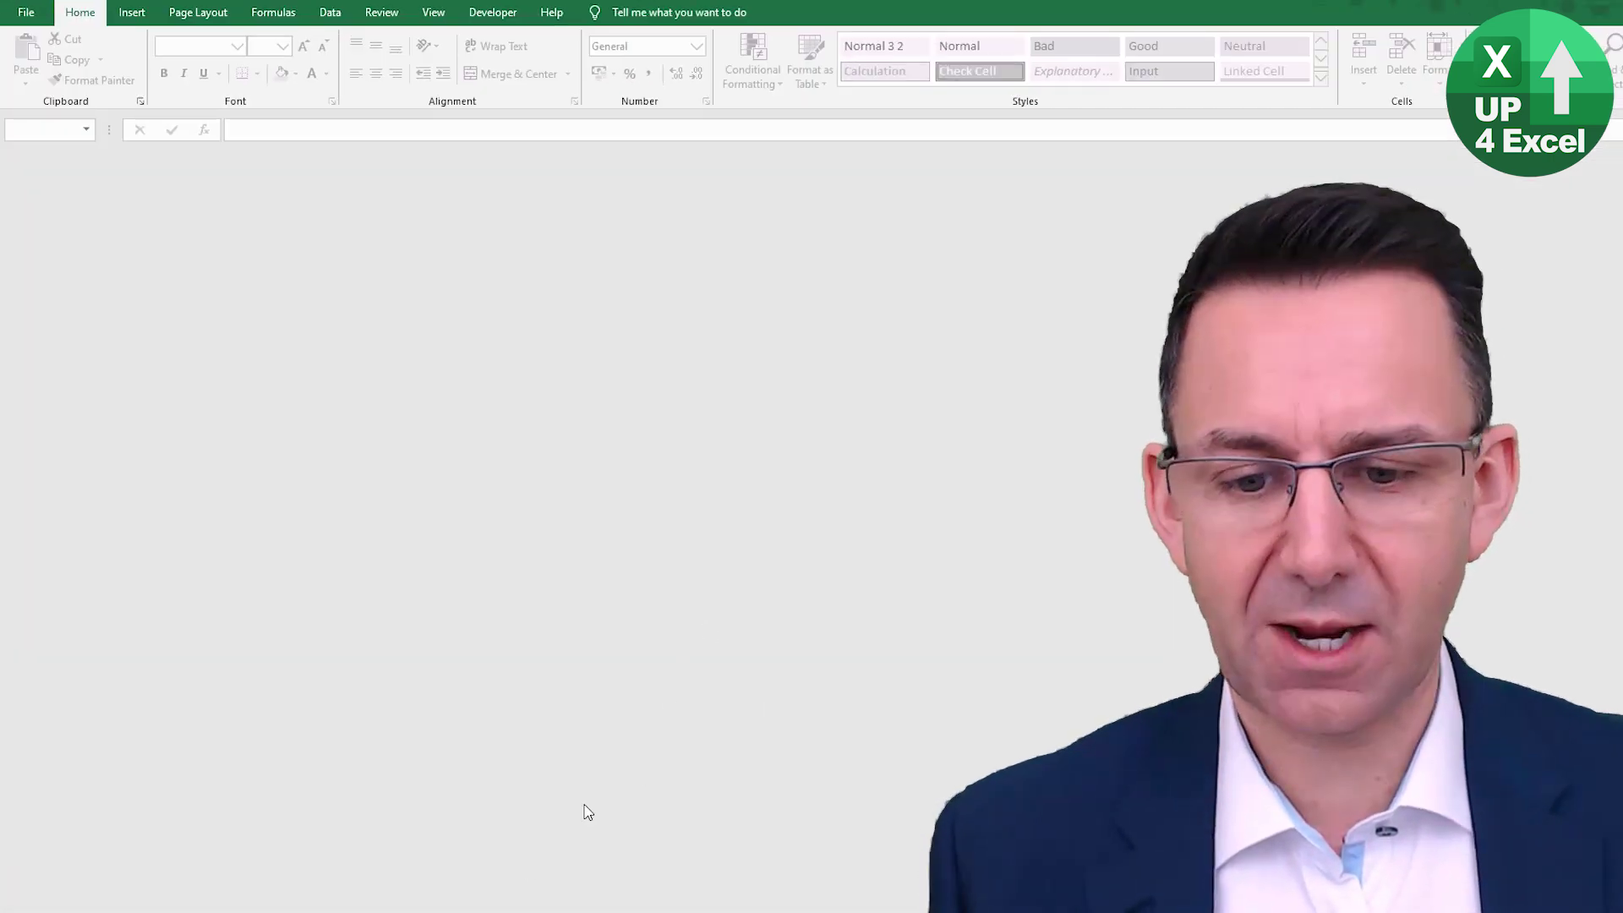
Step: Reopen the macro workbook, try the test macro, and dismiss the 'Cannot run the macro' error
key(alt+Tab)
key(alt+Tab)
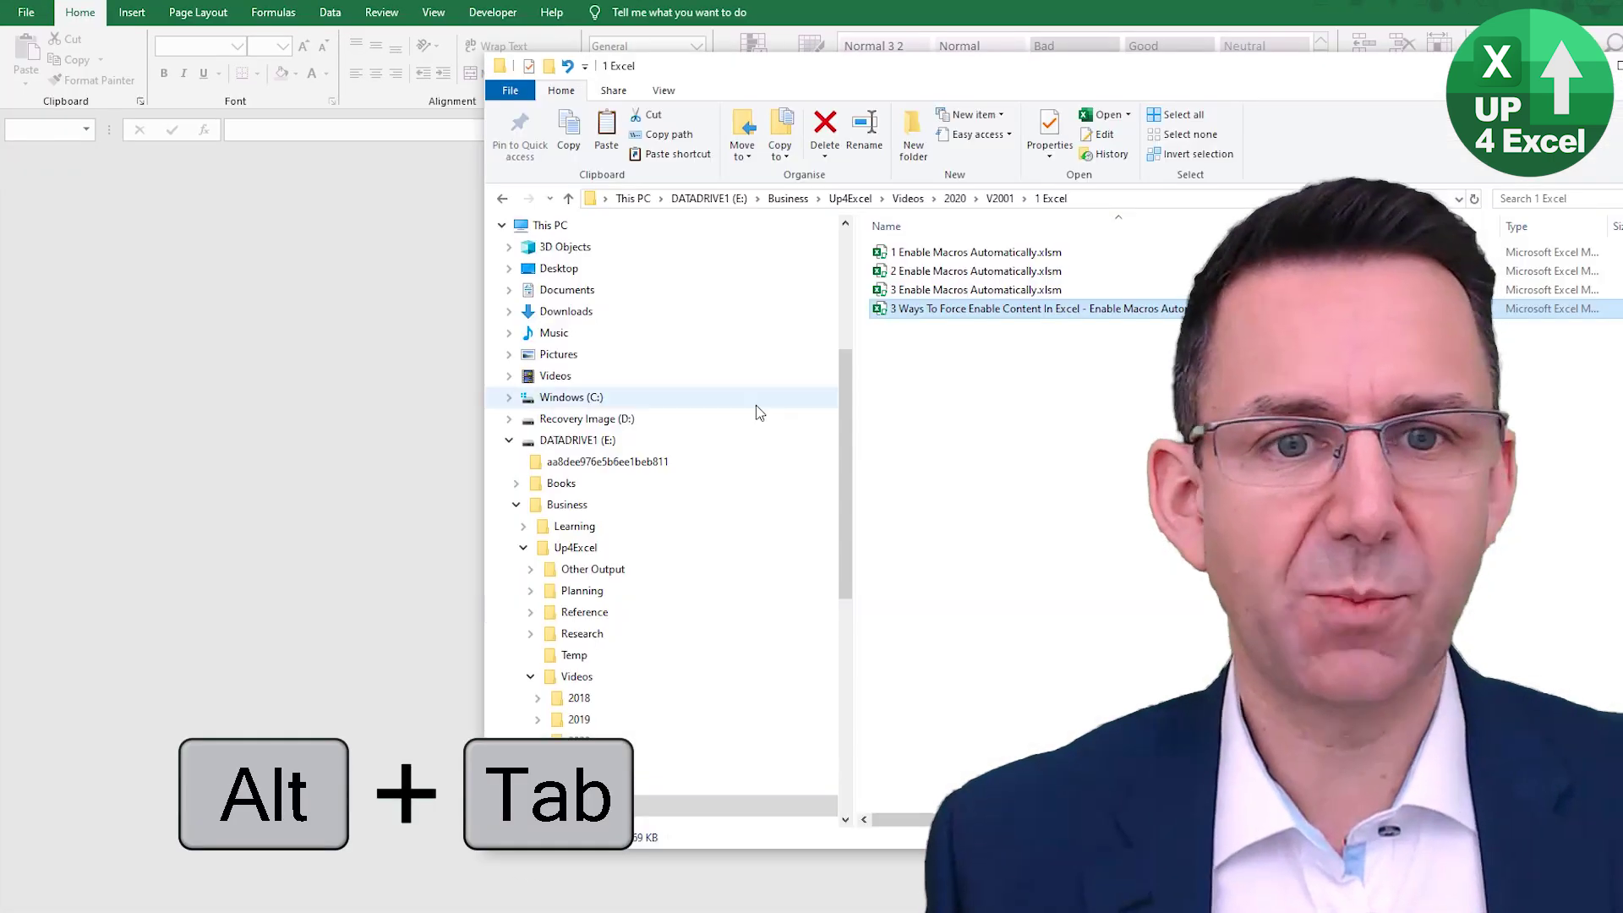
click(910, 254)
key(alt+Tab)
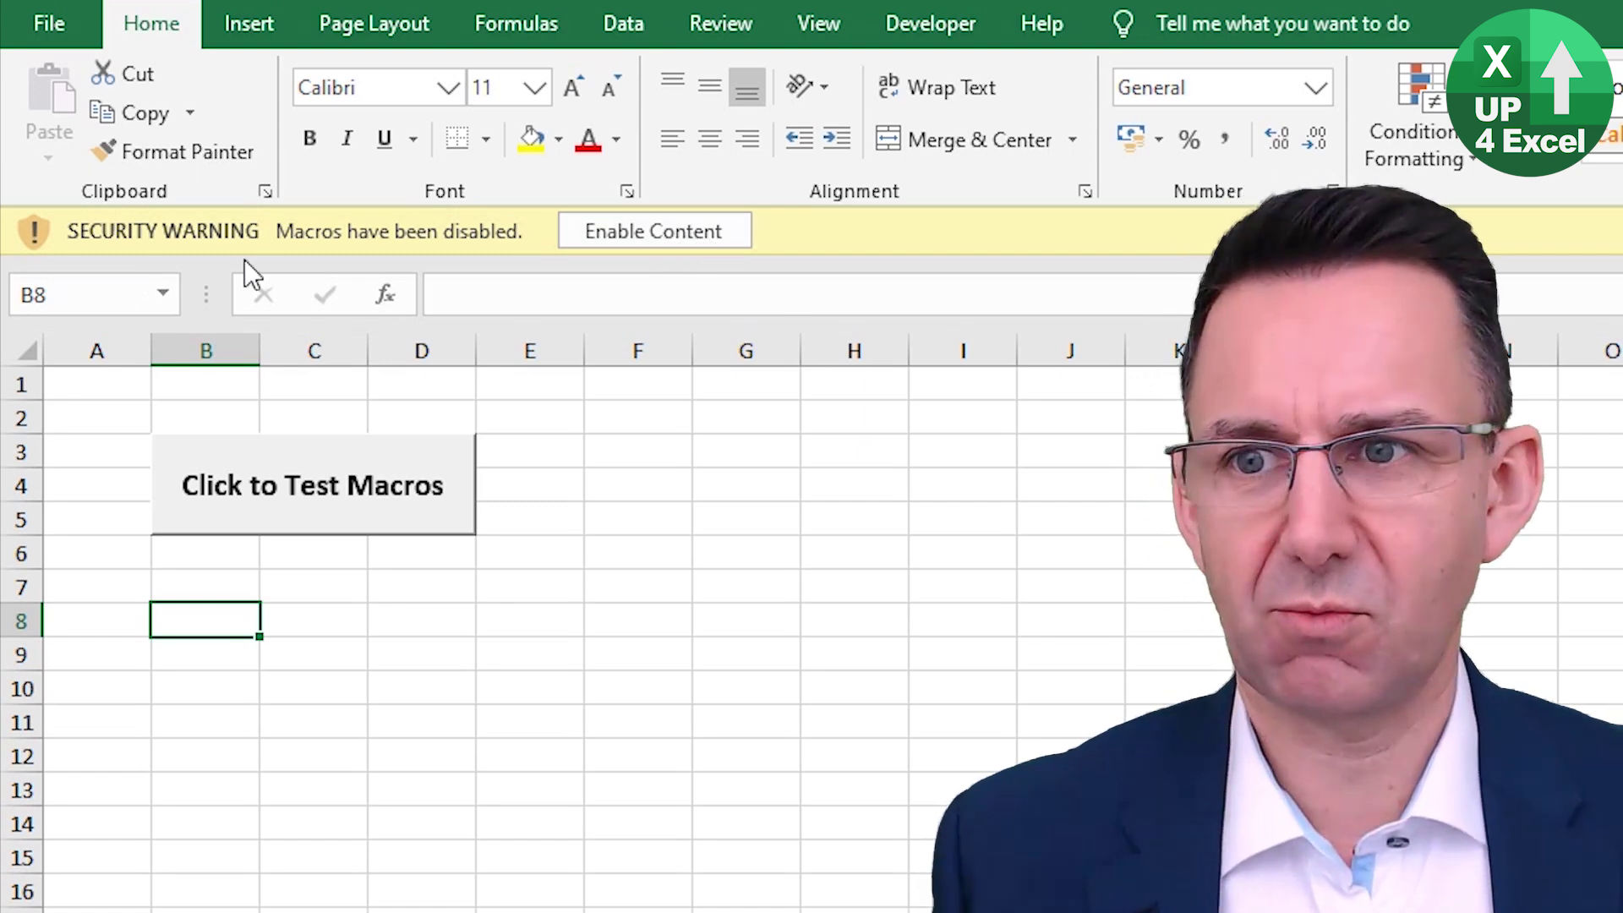
click(439, 504)
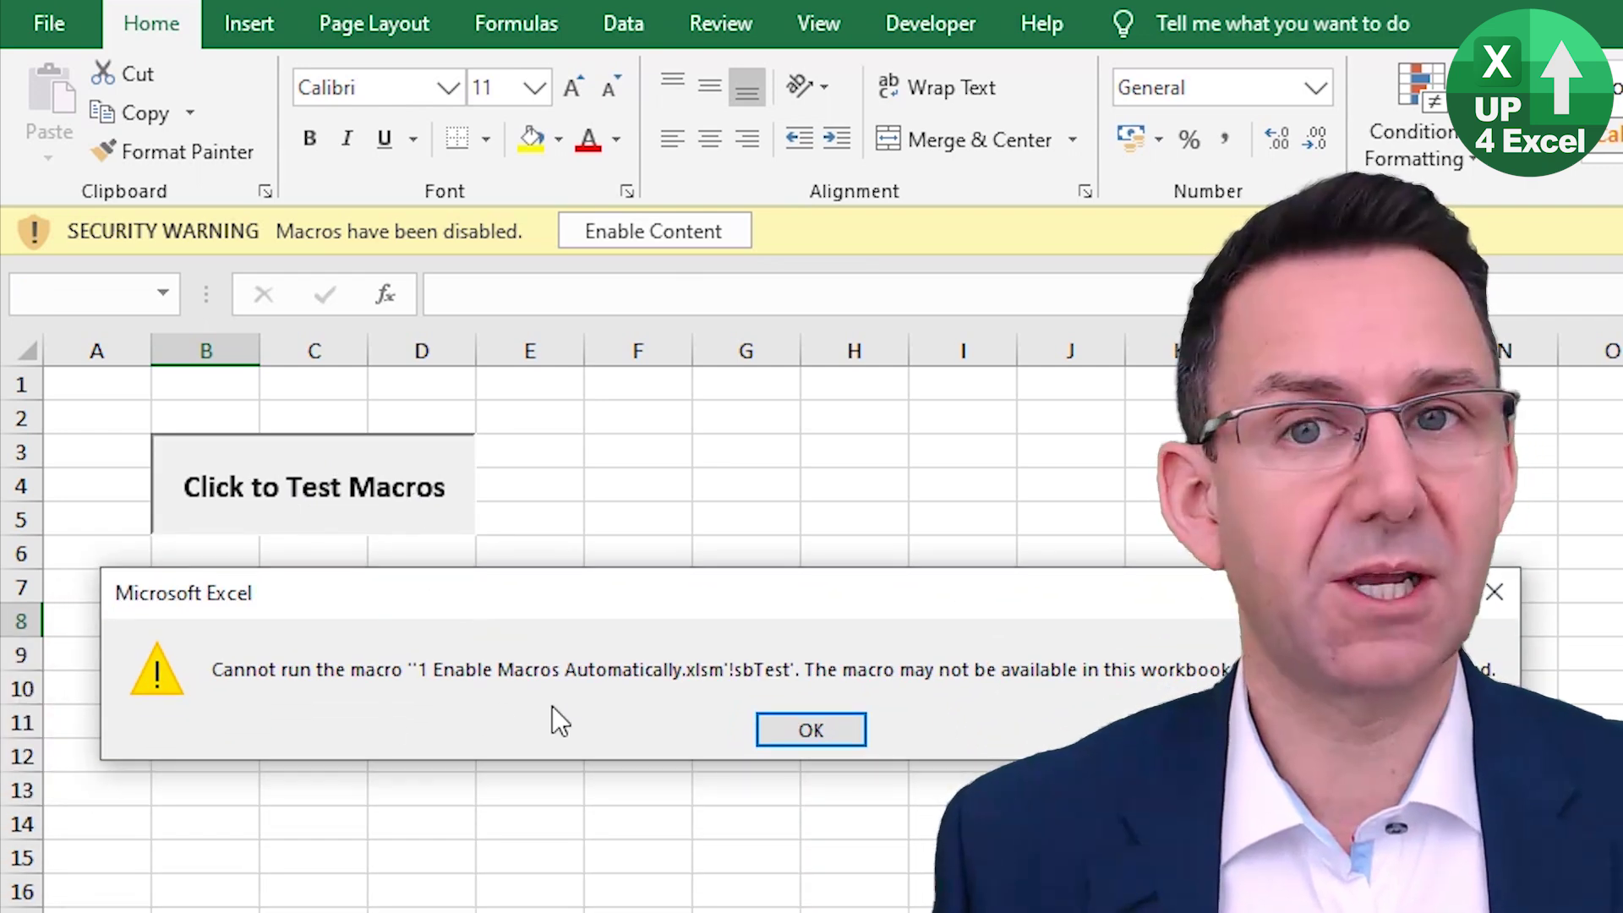
click(827, 732)
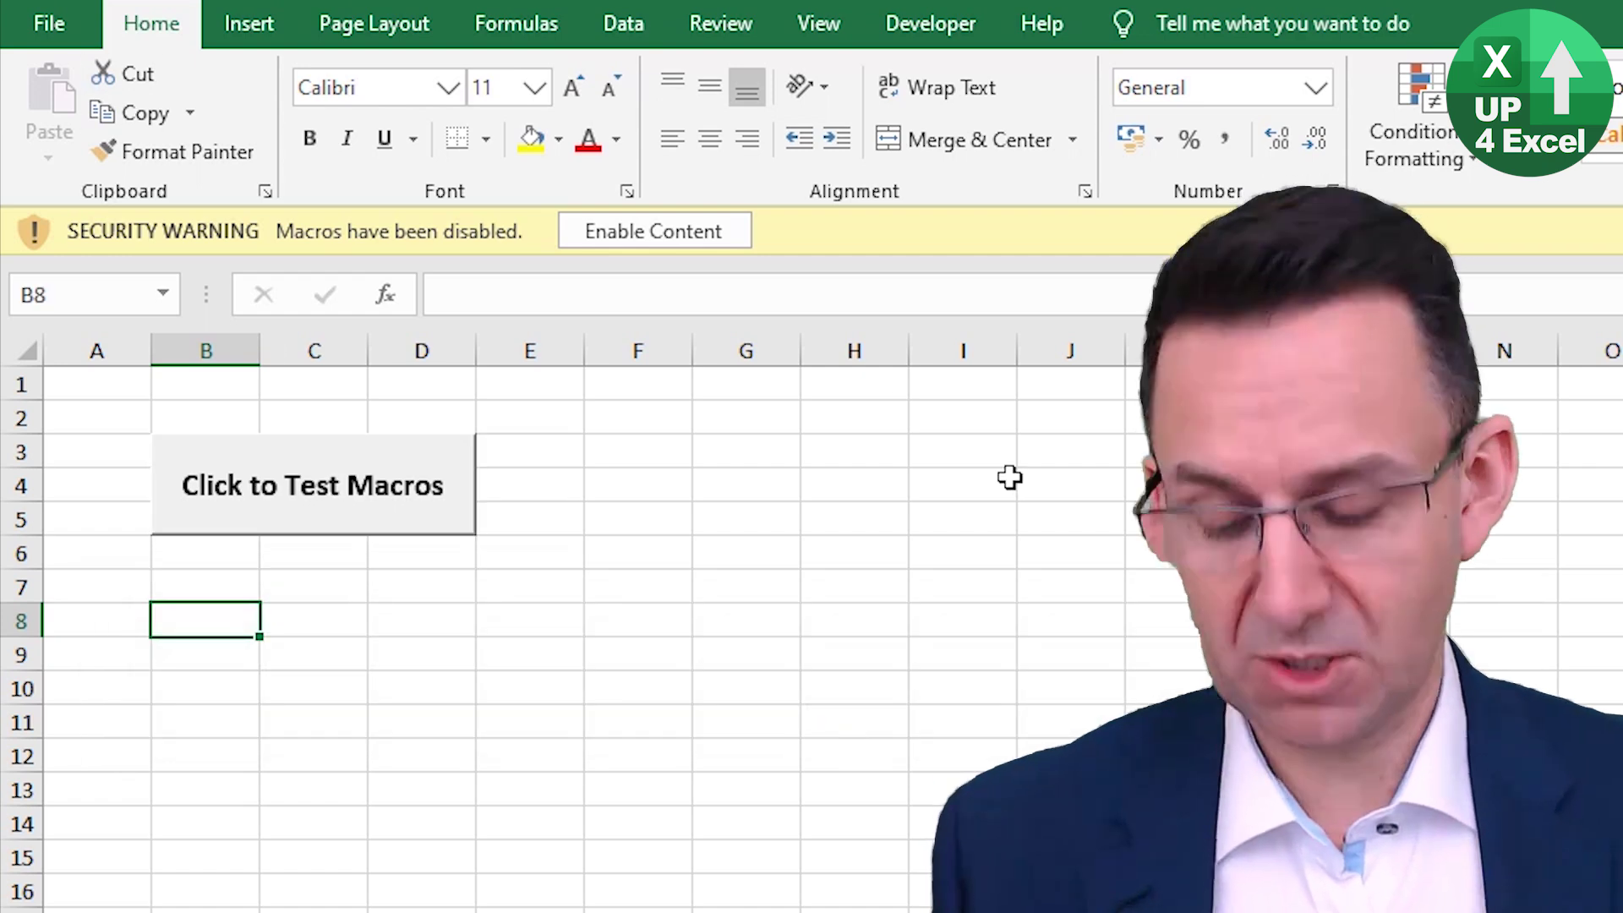
Step: Close the macro workbook and go to the Trust Center section of Excel Options
click(59, 17)
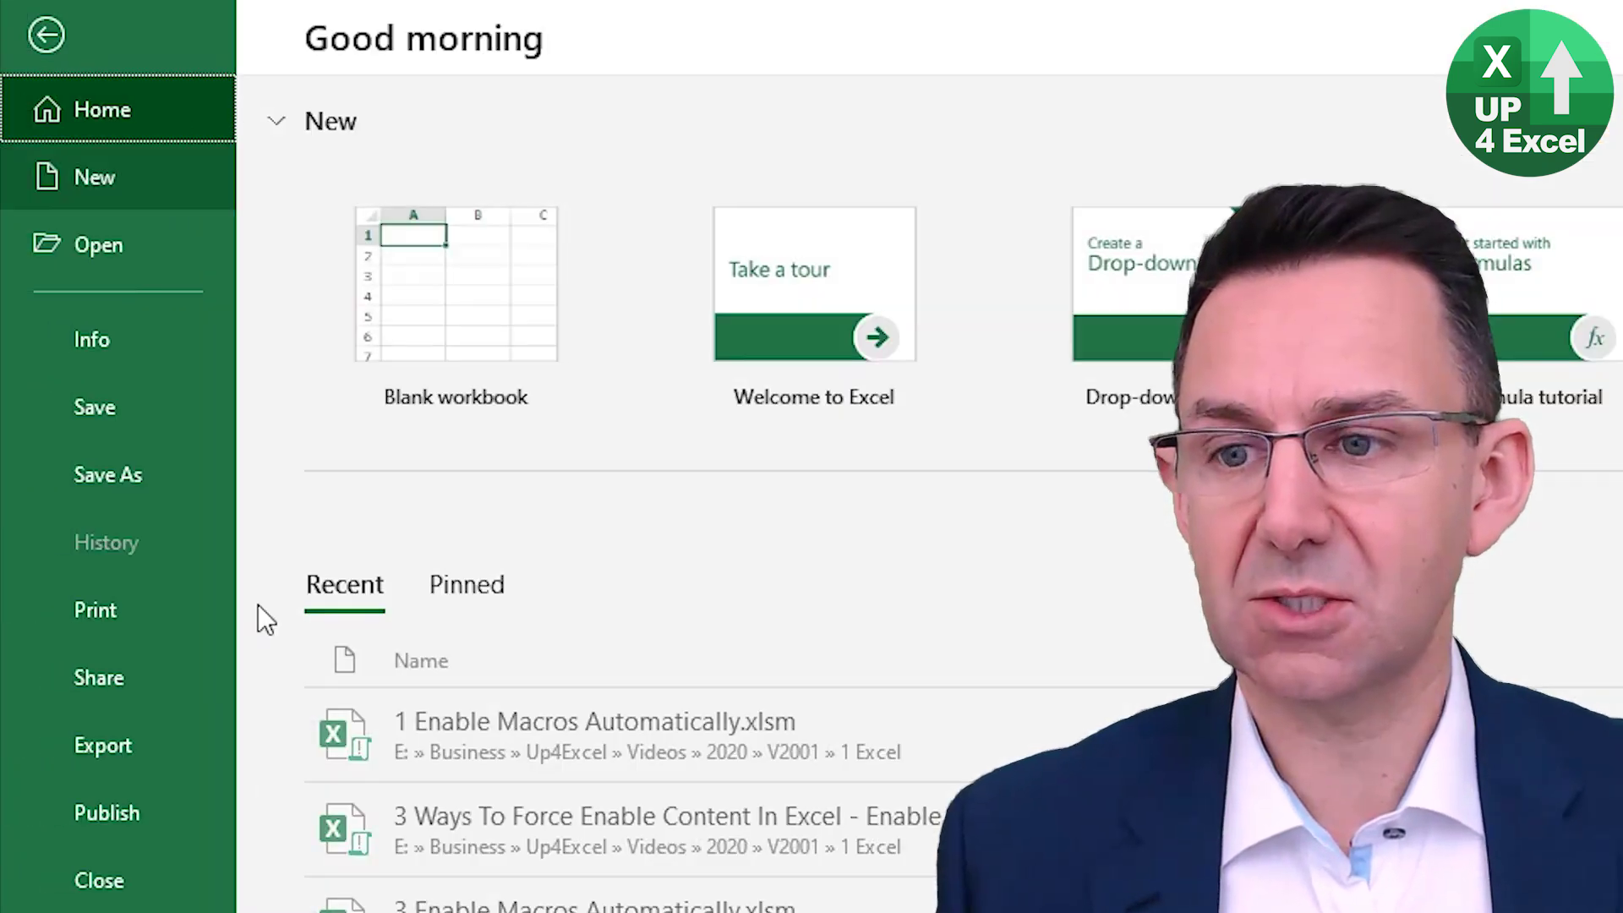
click(139, 862)
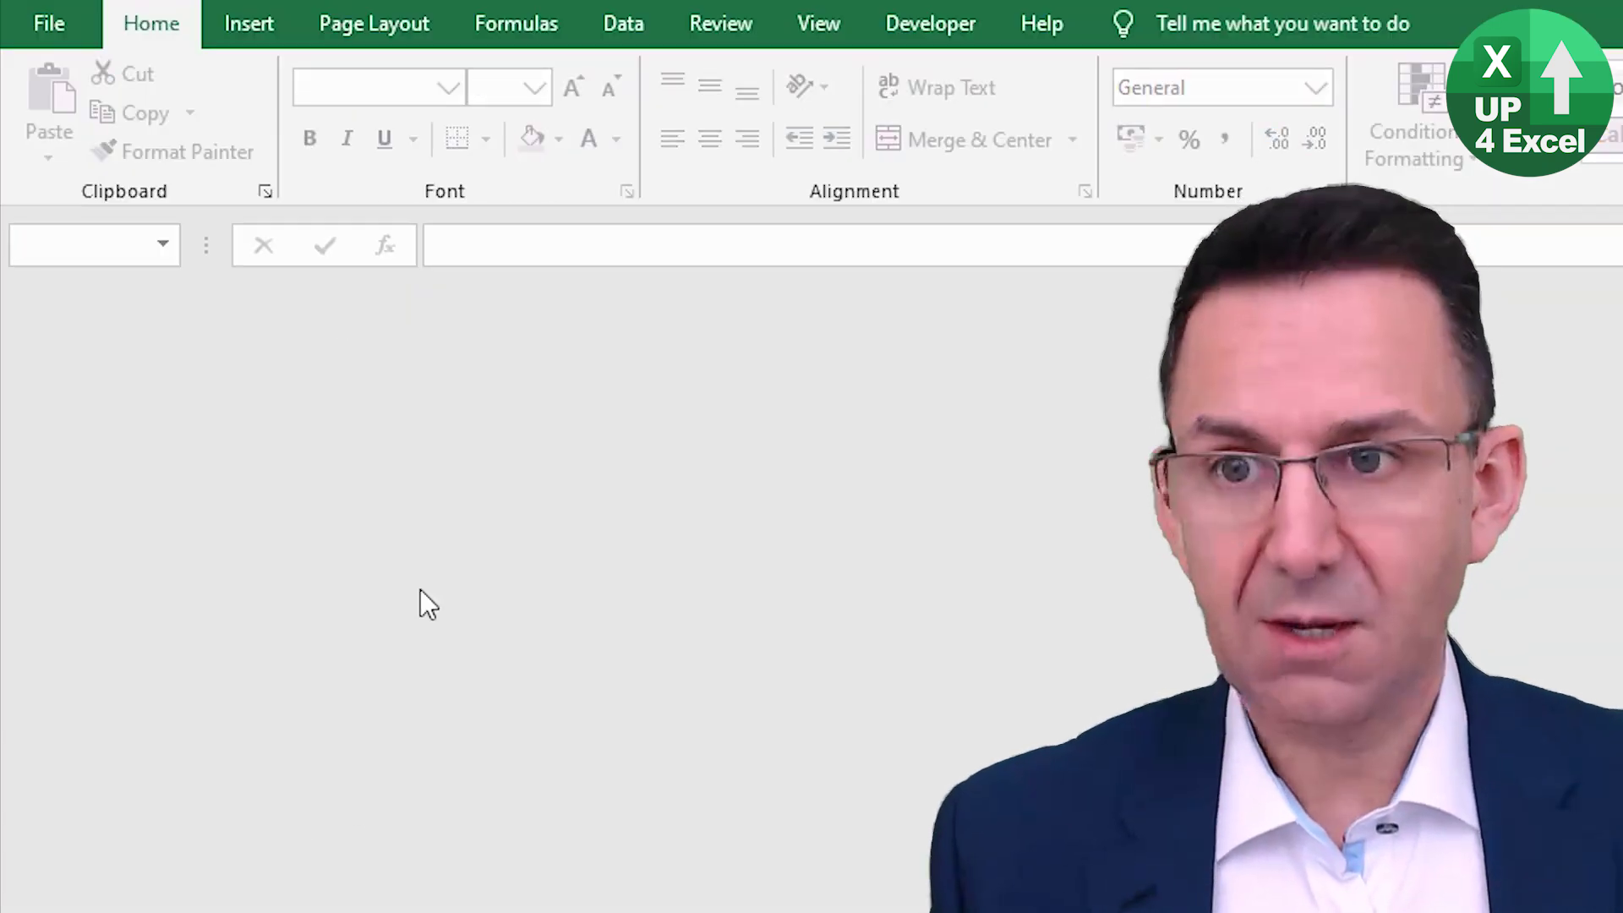
click(56, 40)
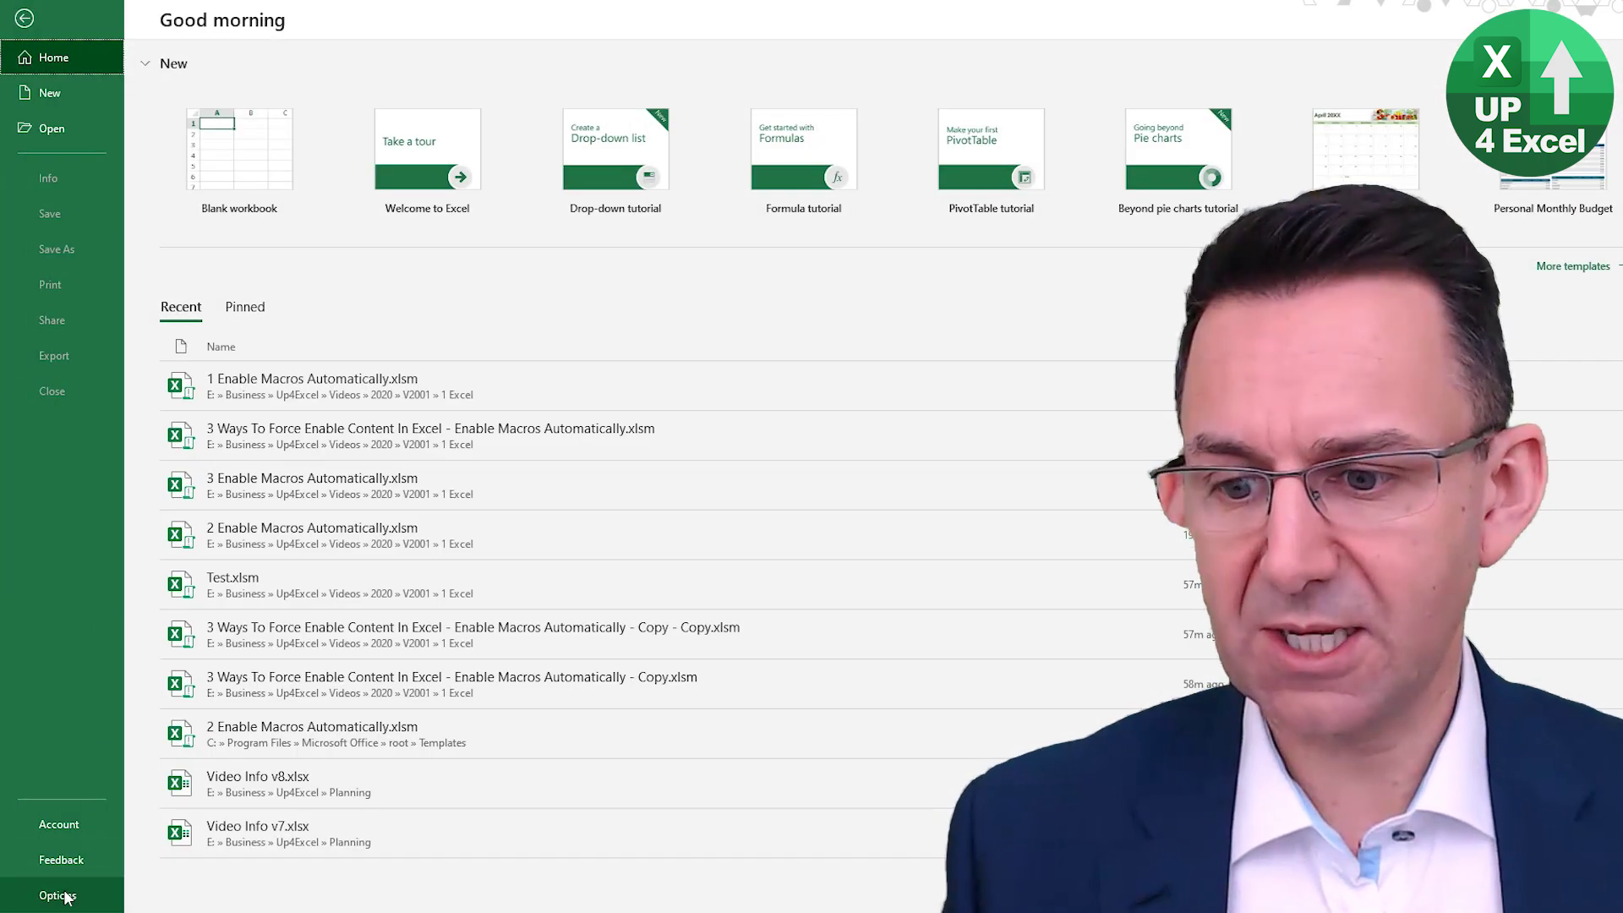
click(53, 893)
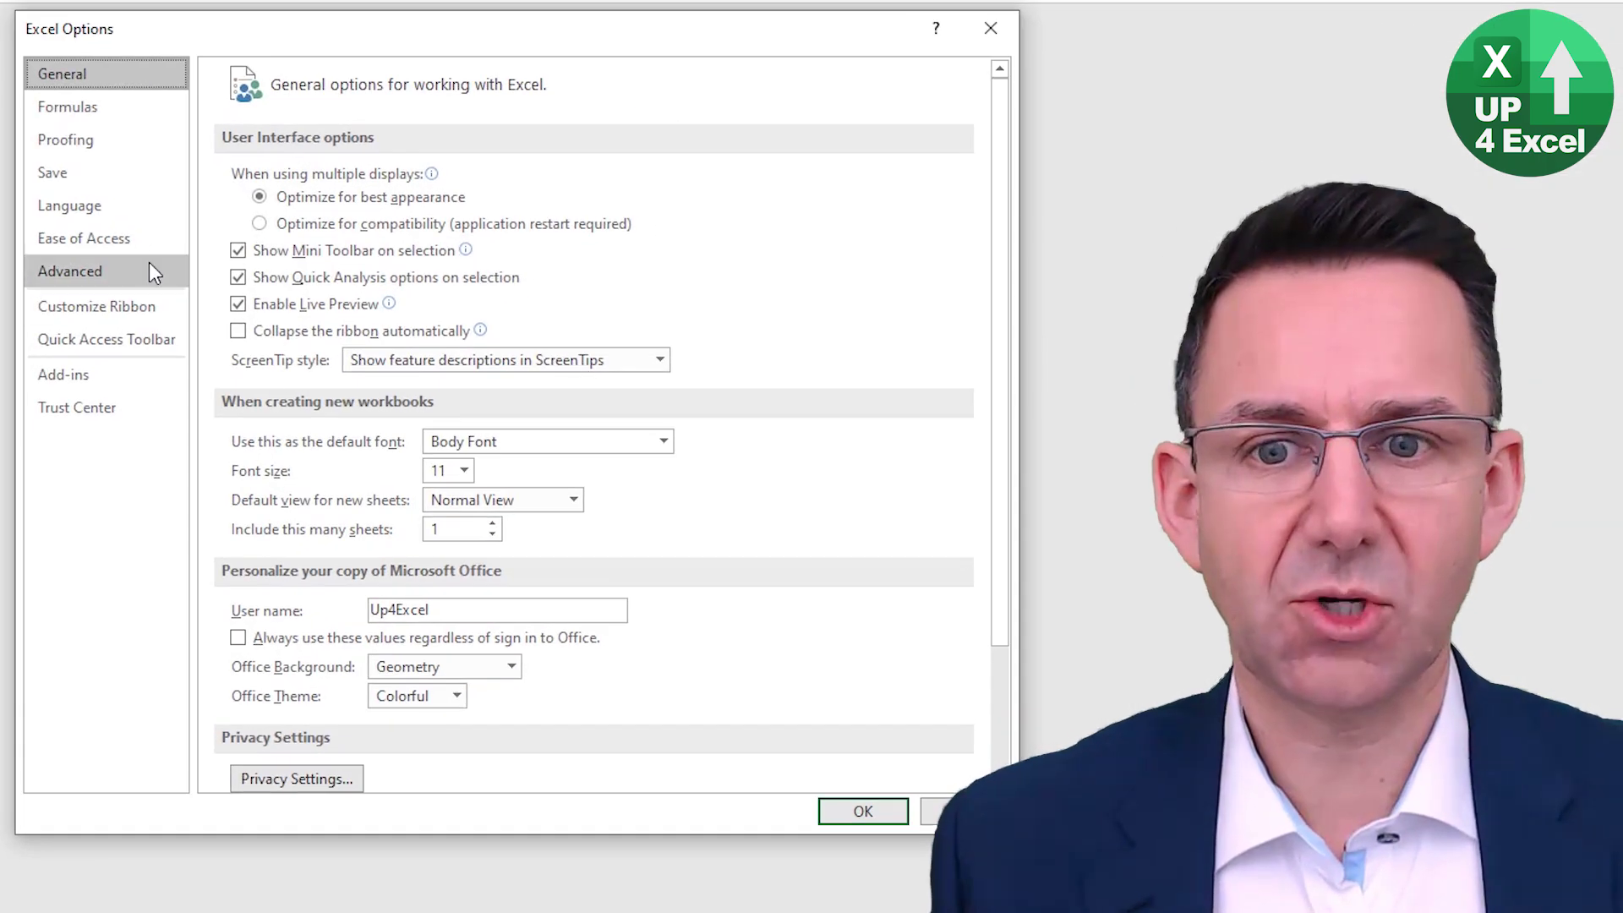
click(129, 408)
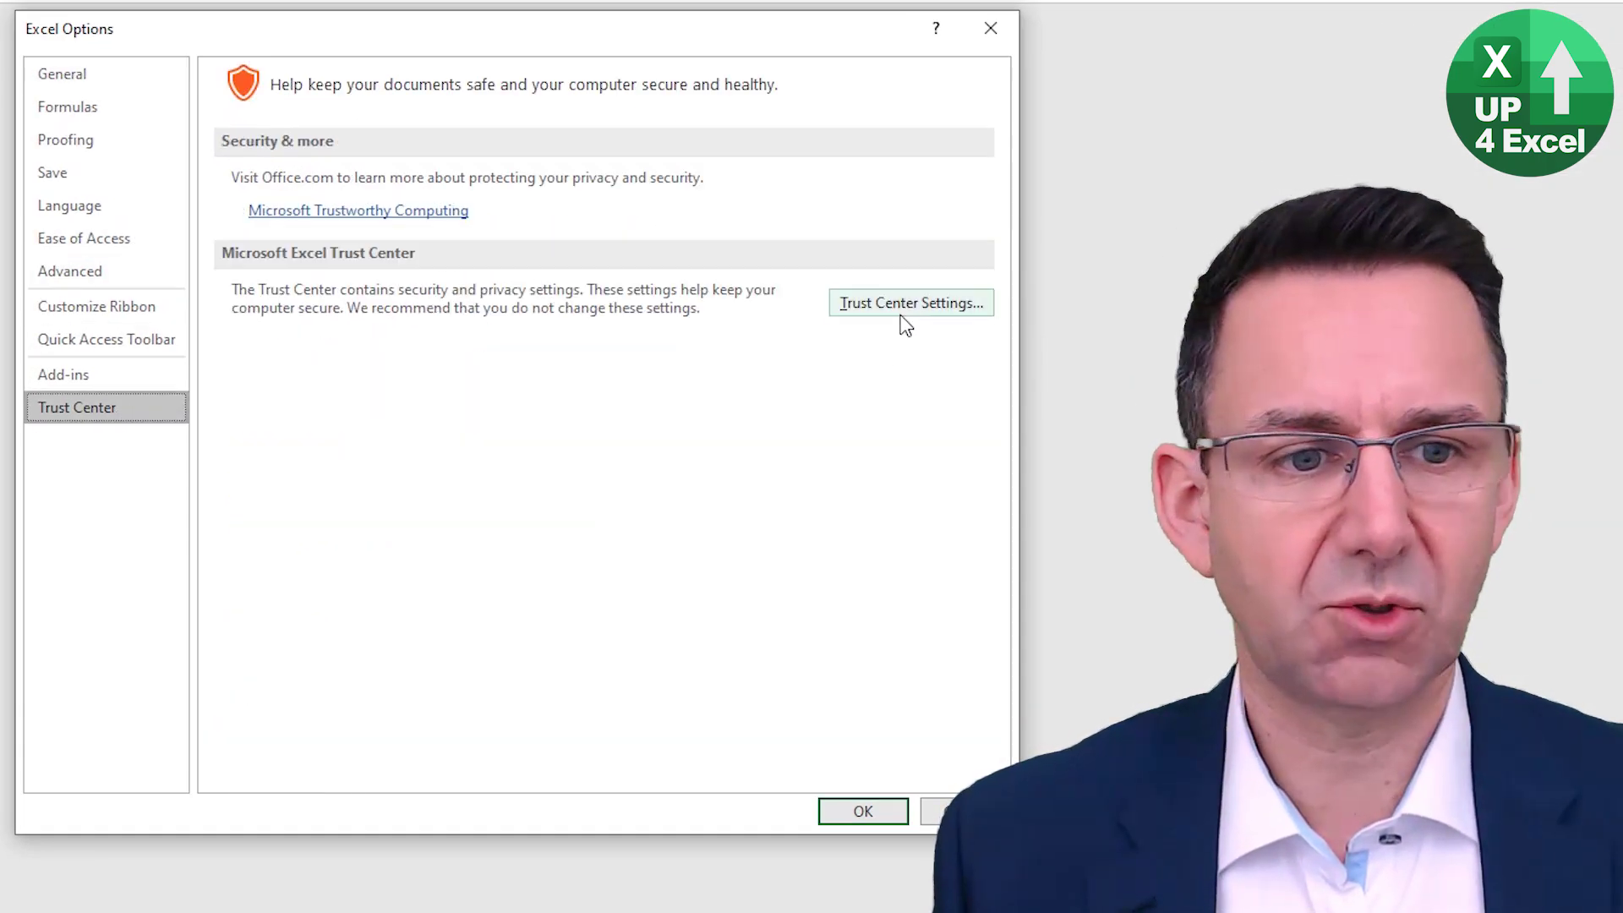
Step: Set the Trust Center macro setting to 'Enable all macros' and confirm both dialogs
click(903, 320)
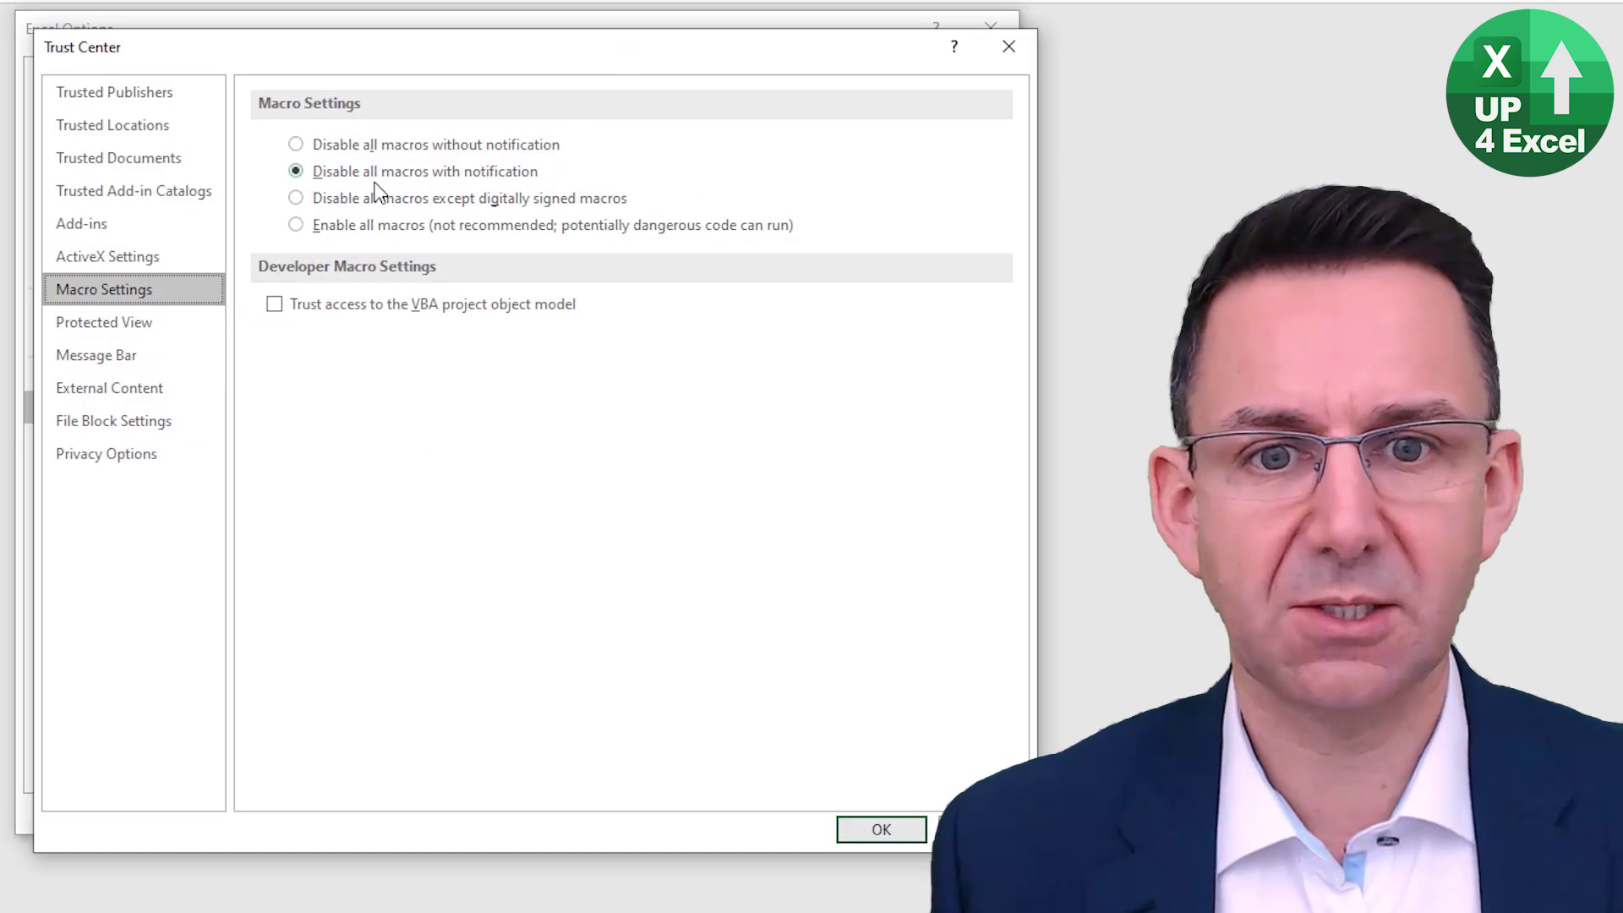
click(313, 226)
click(891, 835)
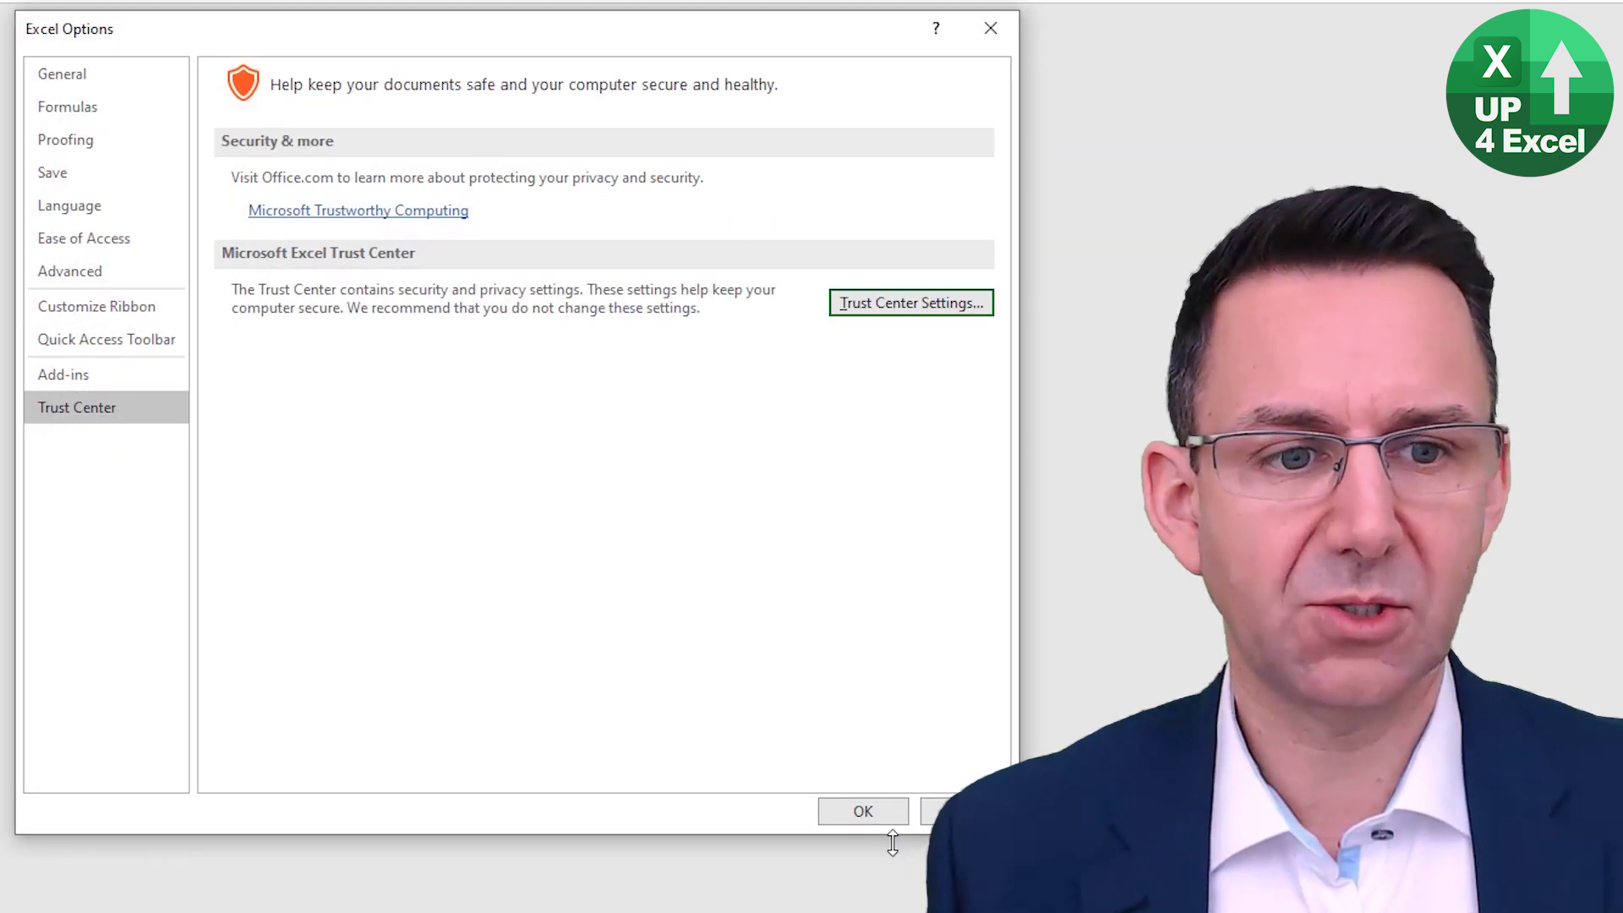
click(862, 813)
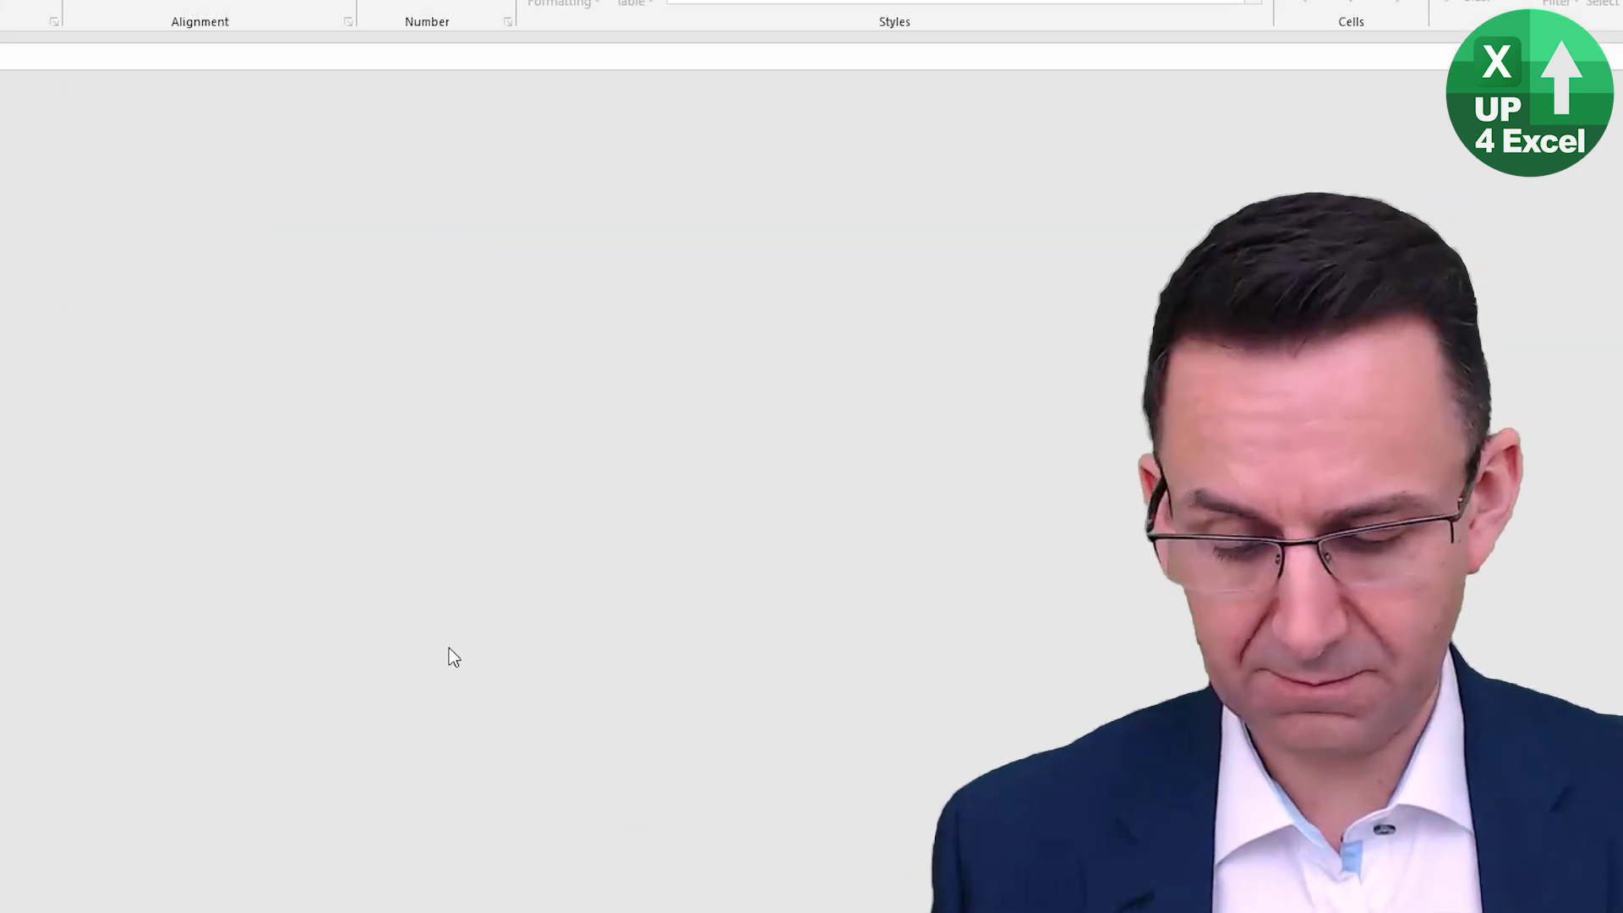
Step: Reopen the .xlsm workbook and run its test button, showing 'Hello, from Up4Excel' without warnings
key(alt+Tab)
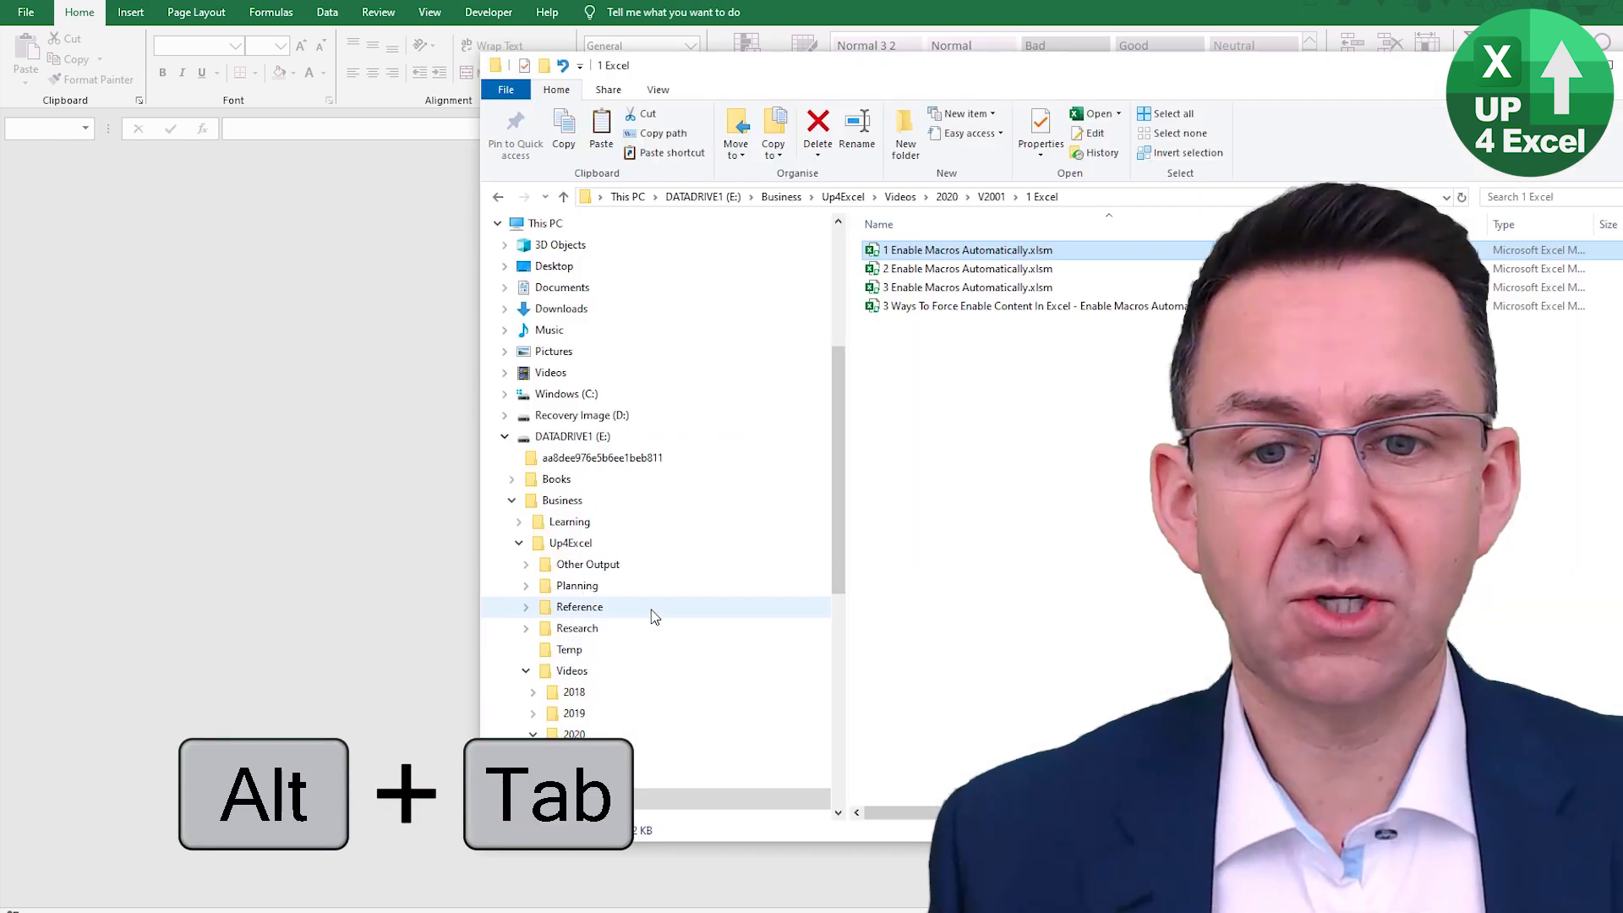
key(alt+Tab)
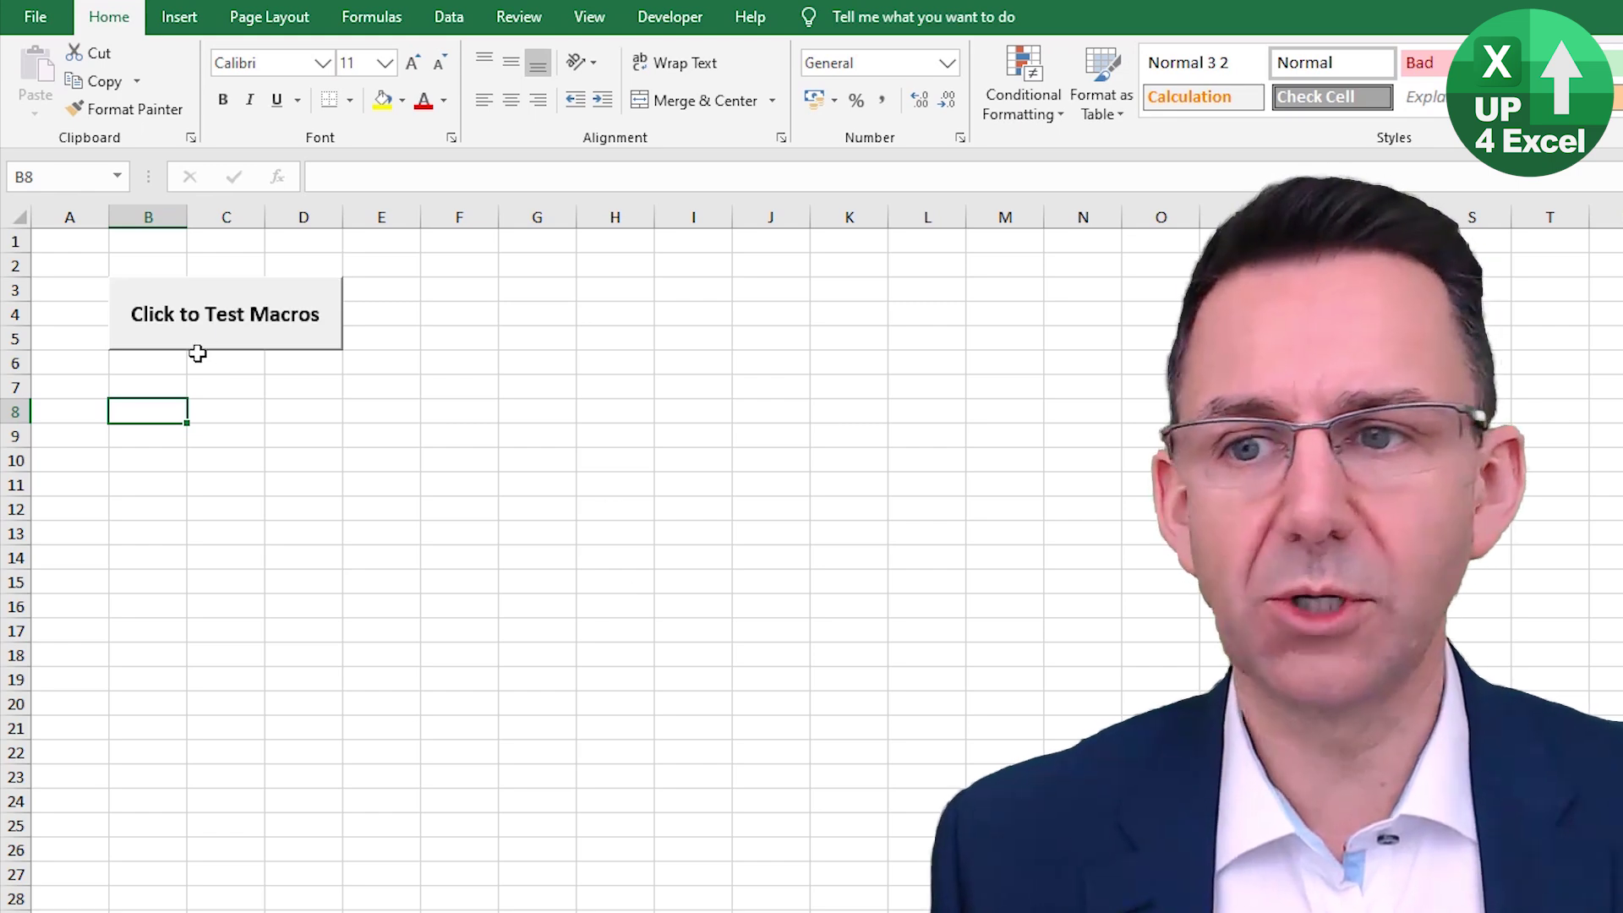
click(230, 319)
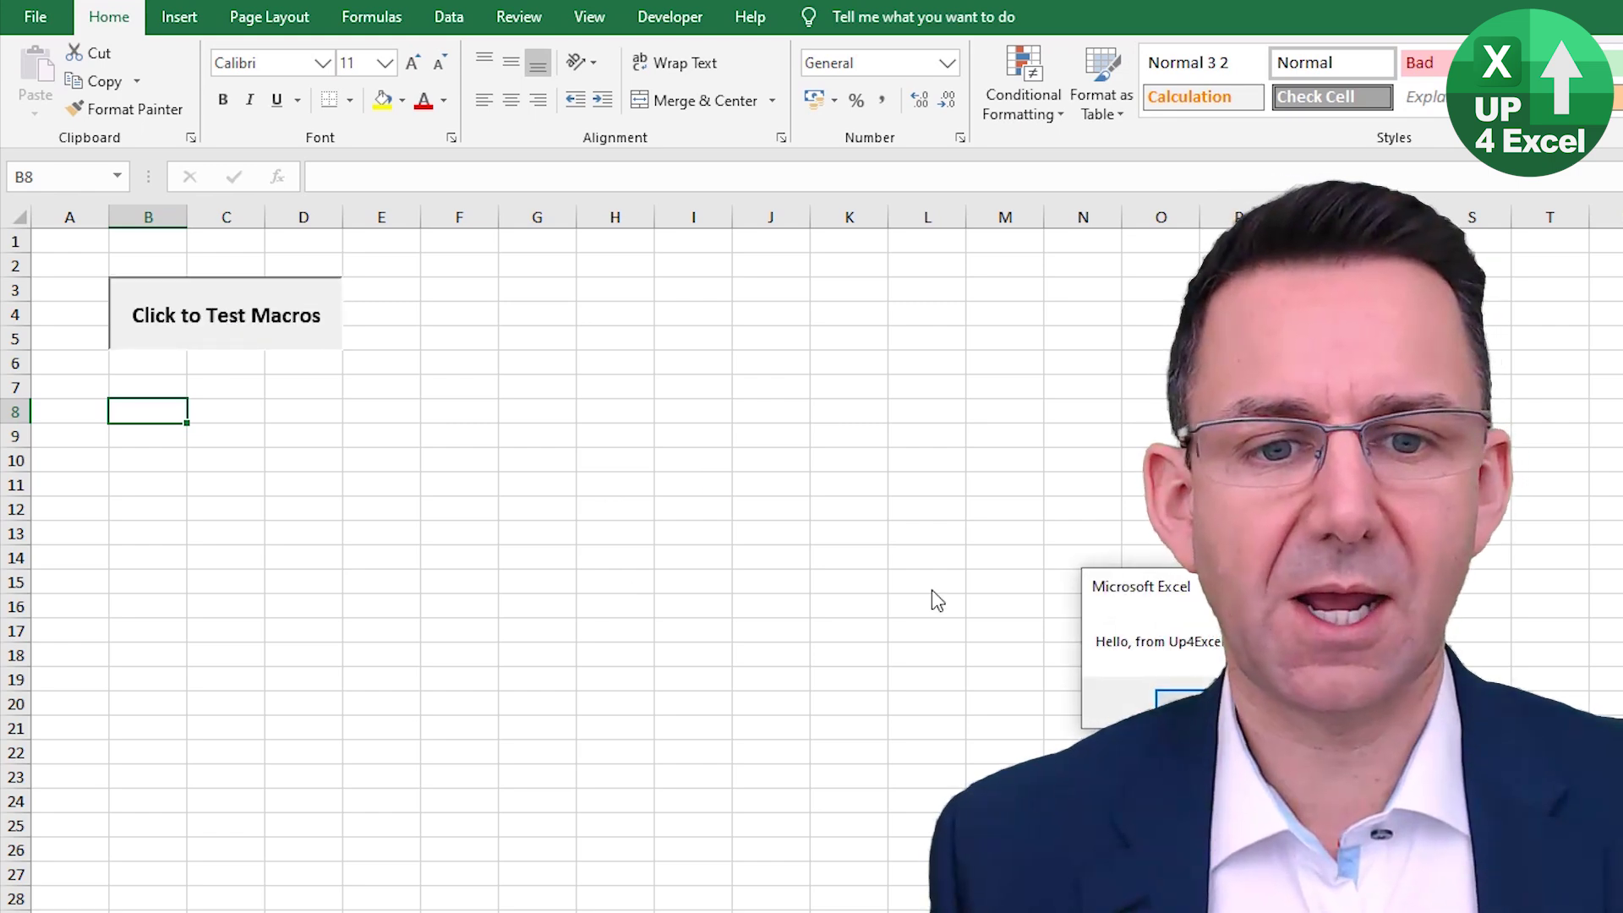
drag(1183, 598, 198, 418)
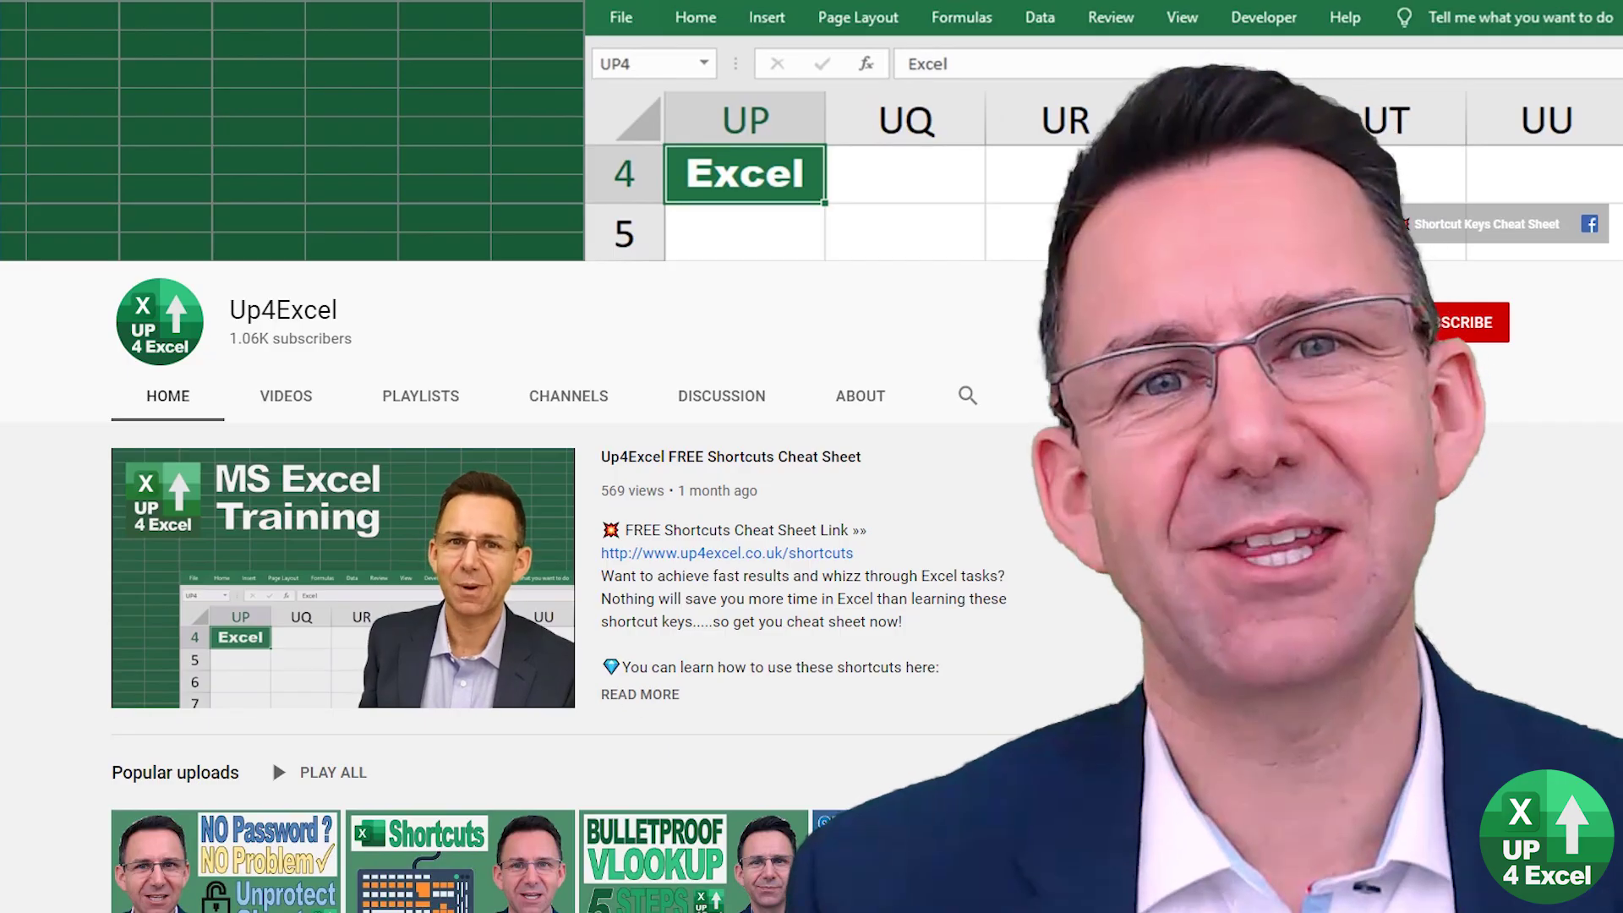
Step: Browse the Up4Excel channel's Videos tab, then switch to its Playlists tab
scroll(557, 507, down, 10)
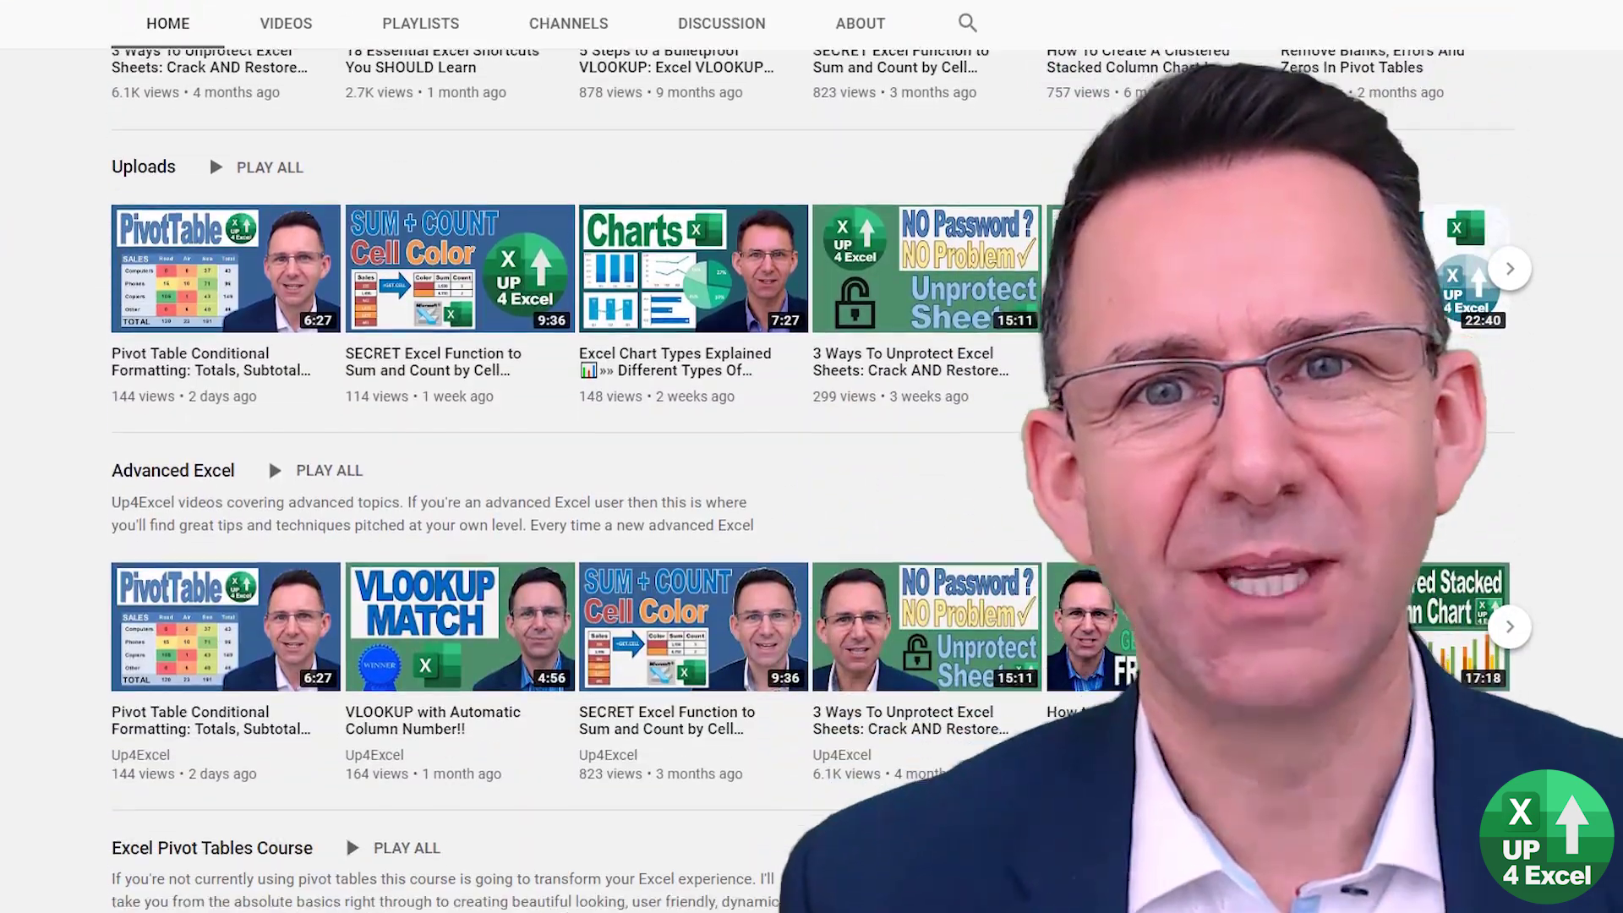
scroll(557, 507, down, 6)
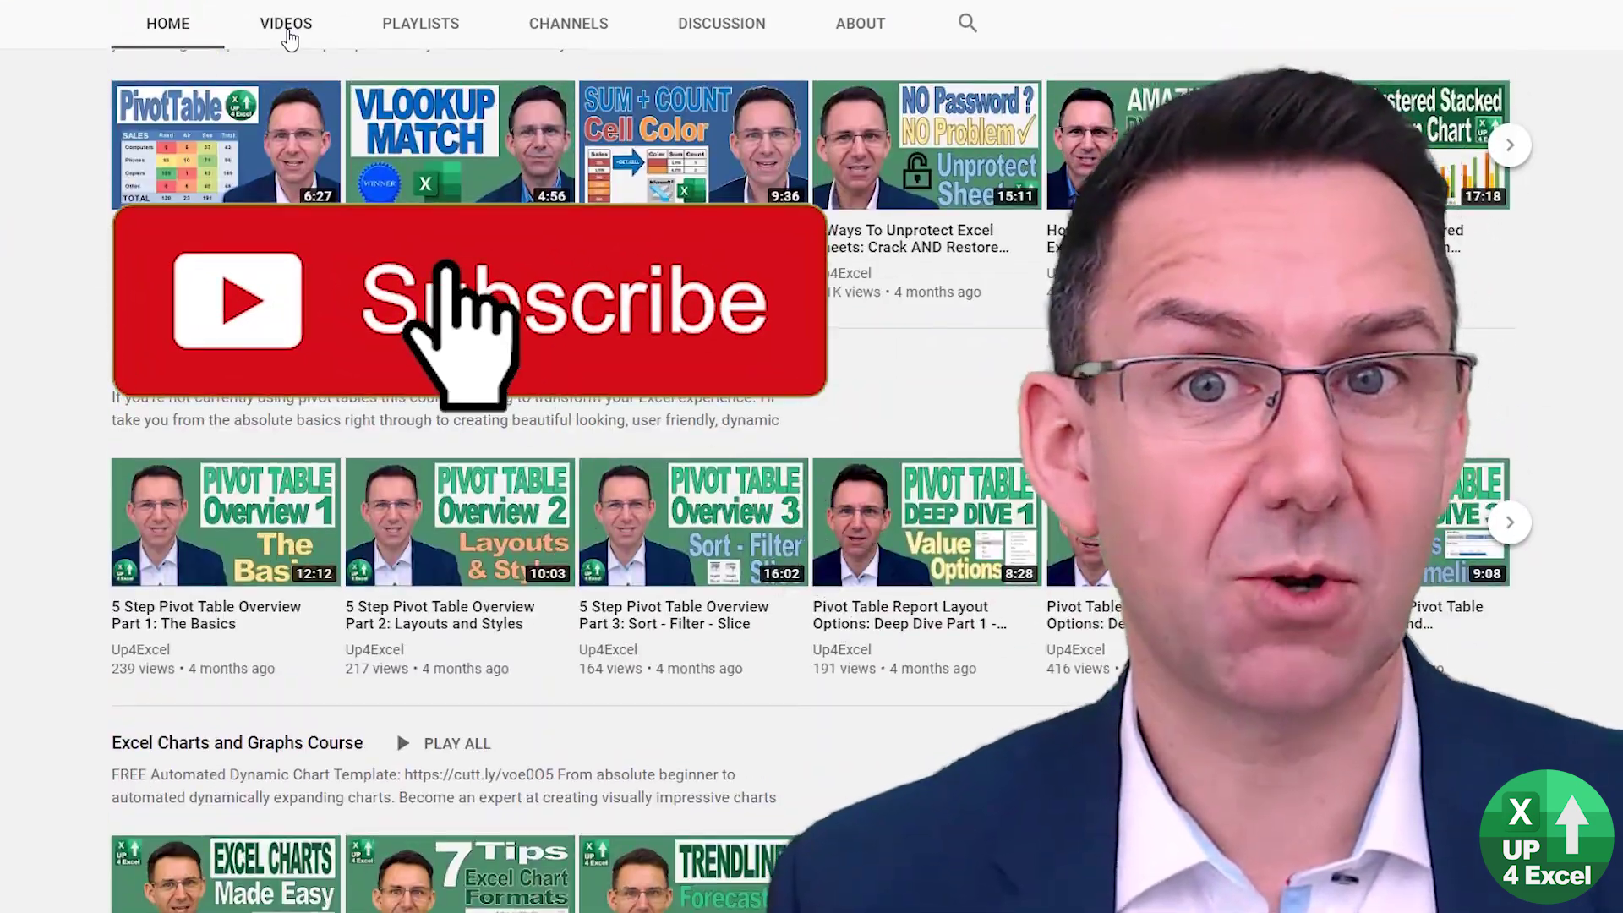
click(286, 30)
scroll(672, 437, down, 4)
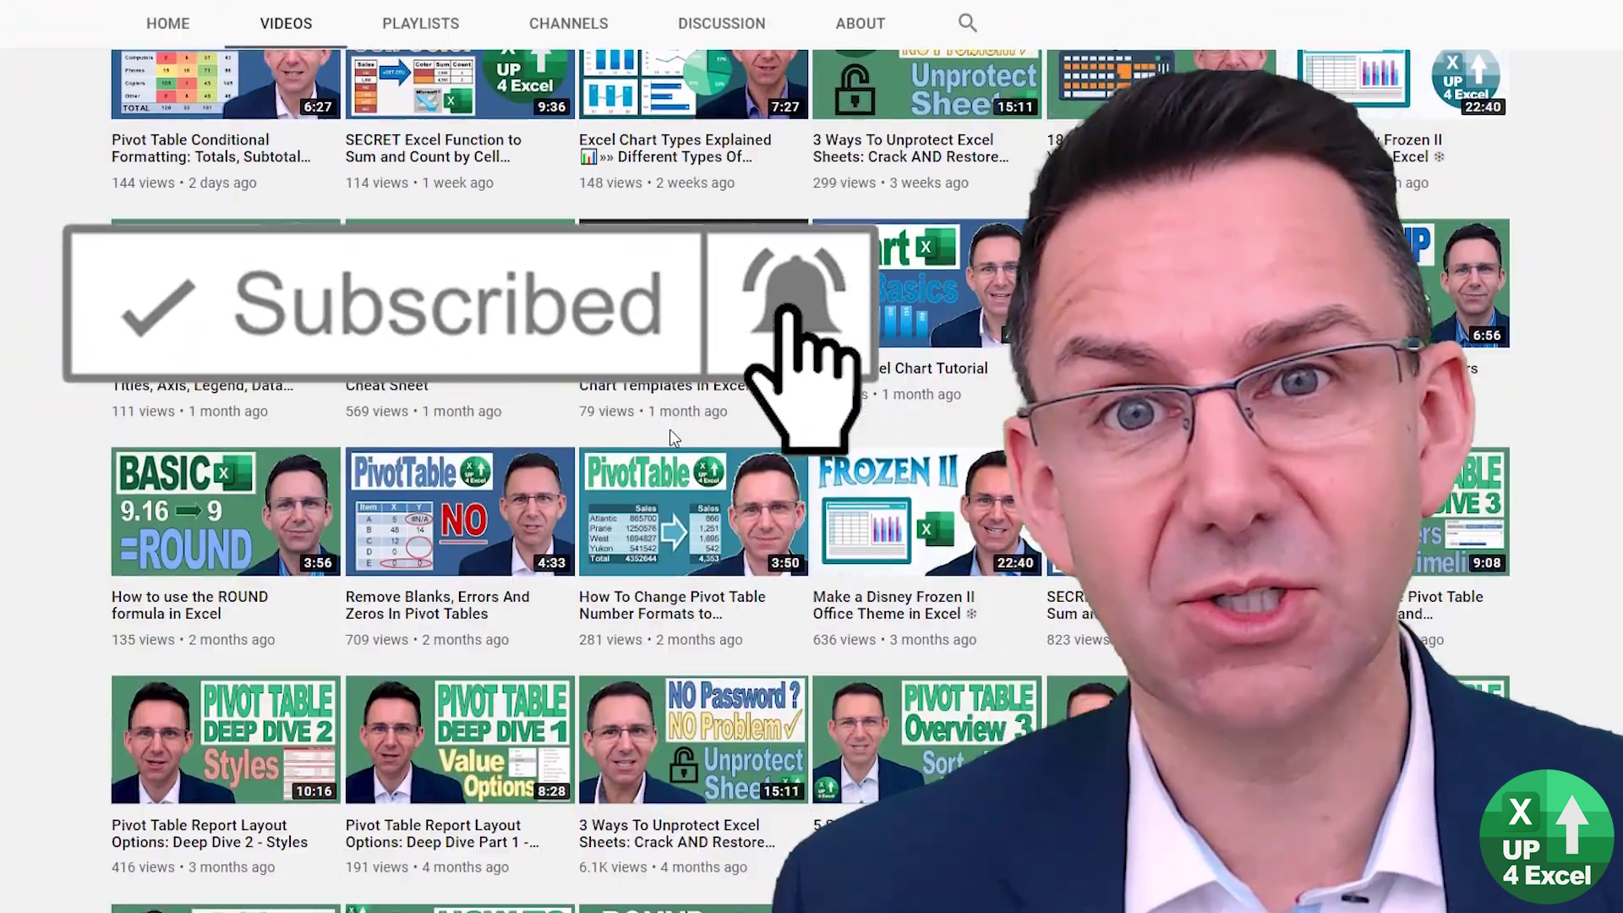
scroll(672, 436, down, 3)
click(423, 23)
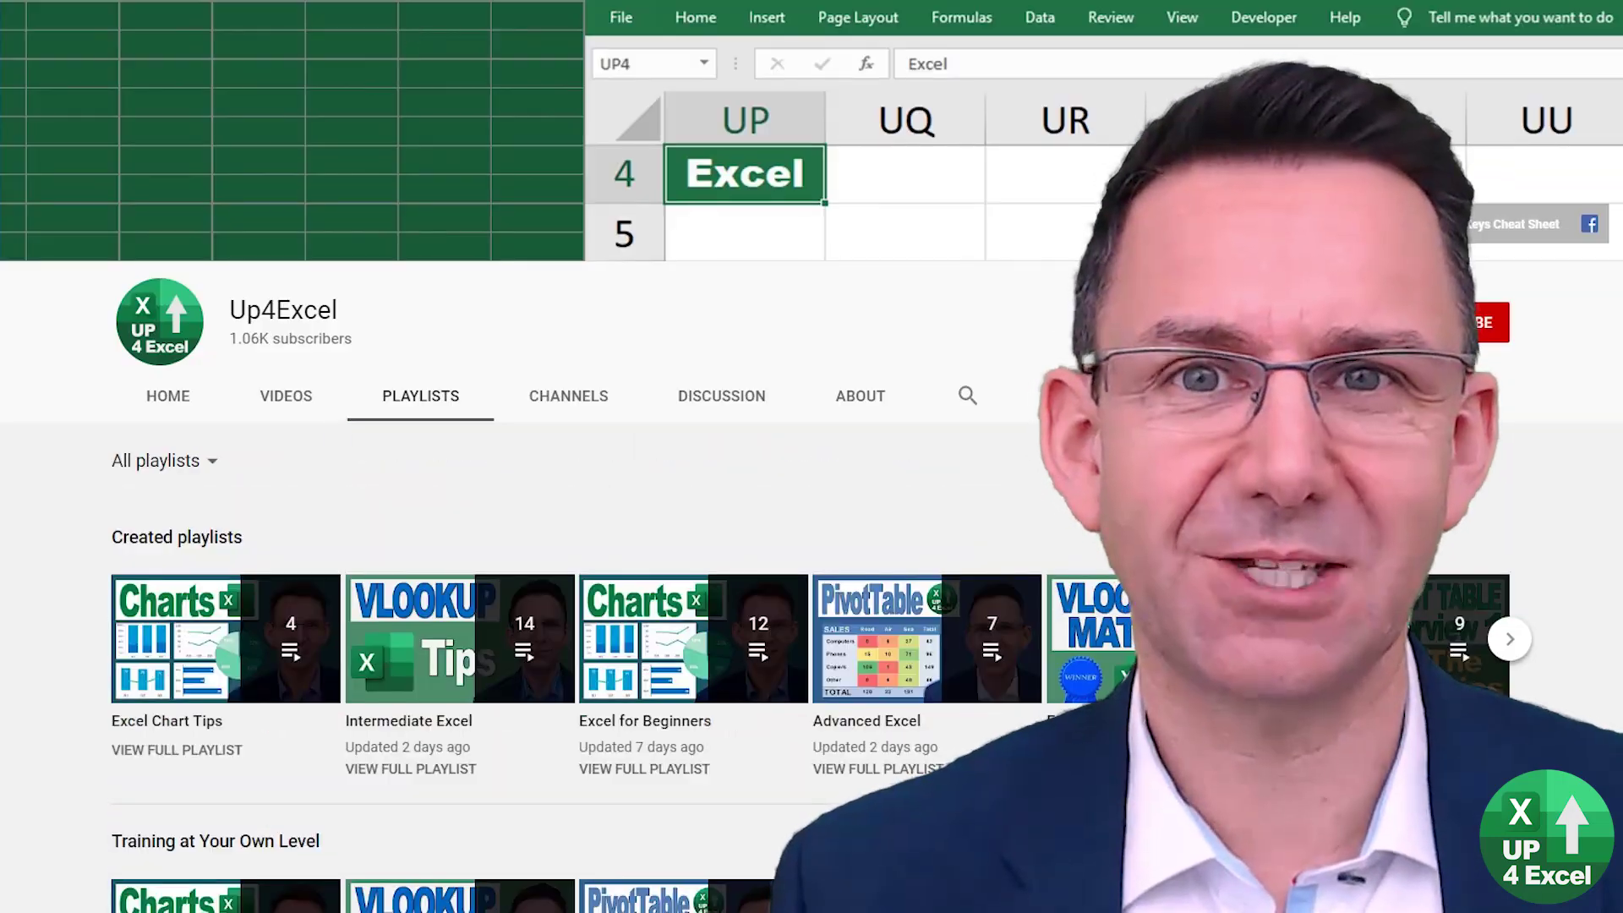